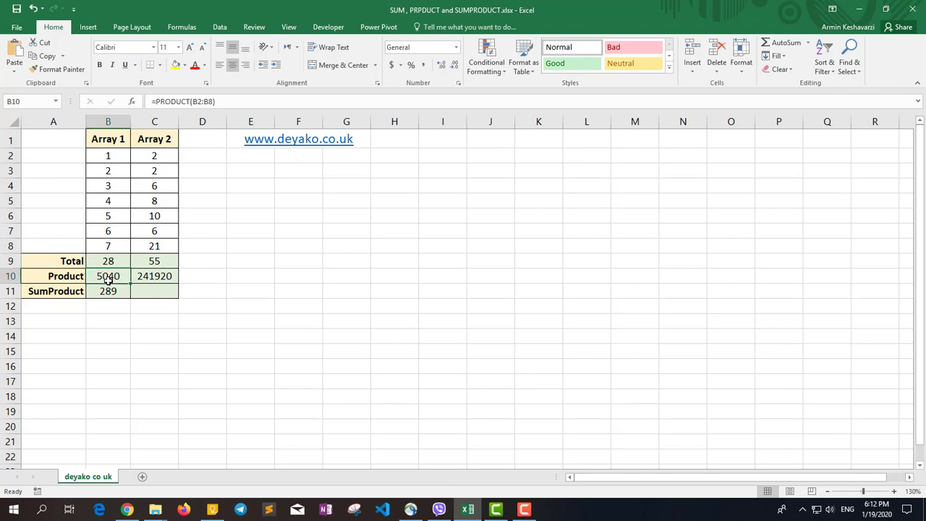
Step: Examine the SumProduct formula in B11, the Total formula in B9 and the Array 1 range B2:B8
click(109, 289)
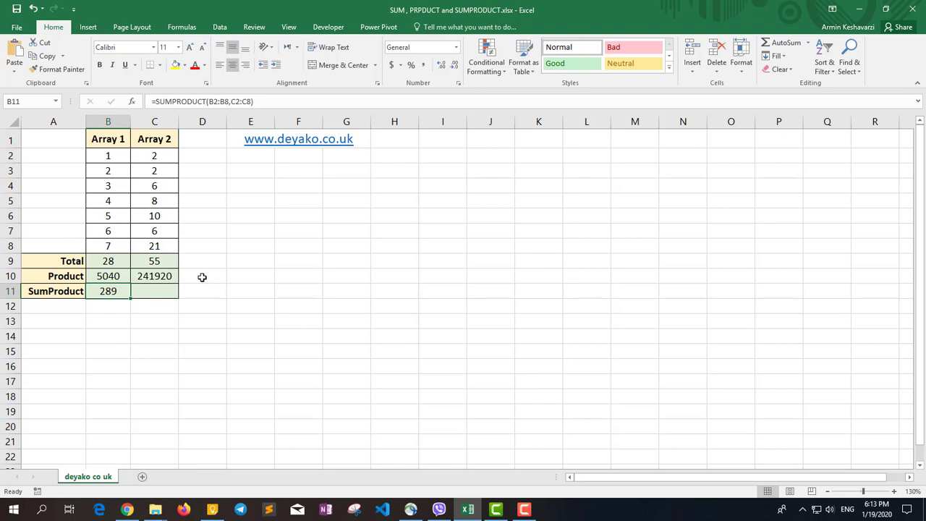
click(118, 261)
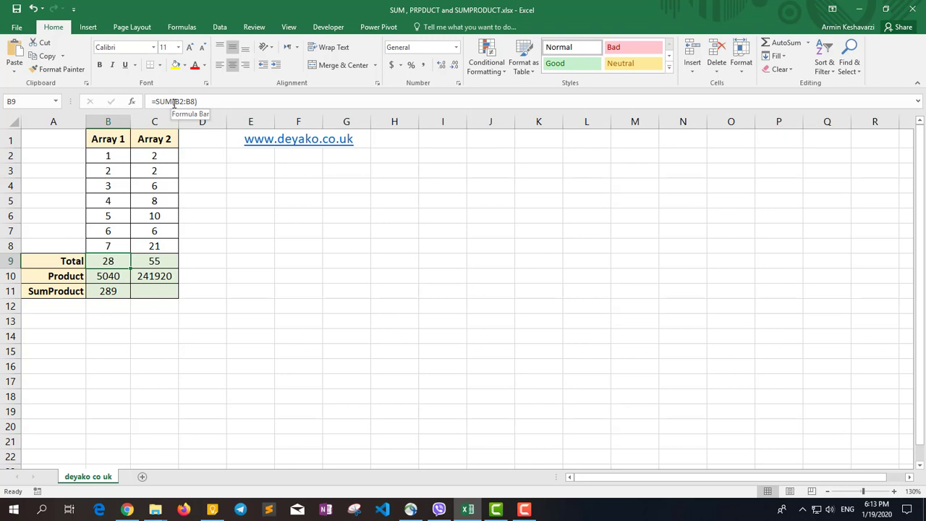
drag(115, 152, 111, 244)
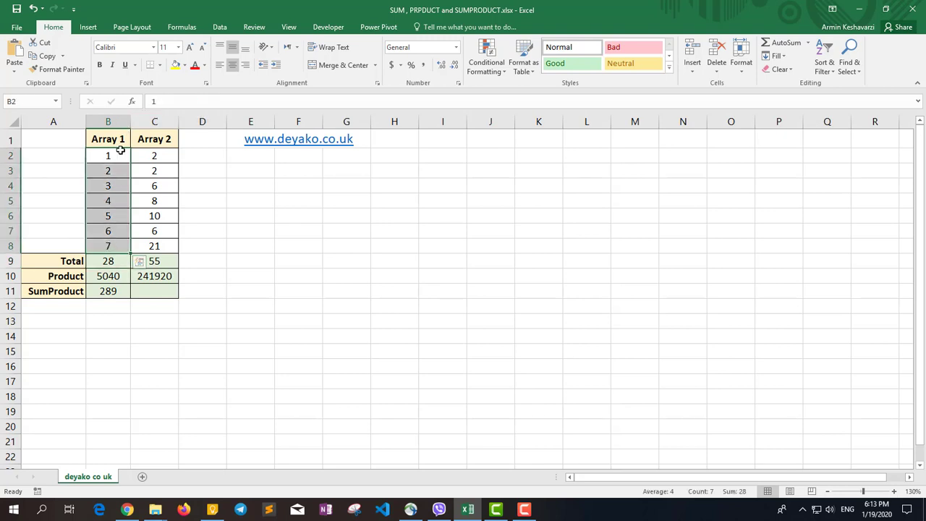
drag(120, 150, 105, 246)
Step: Replace the range in the Array 1 Total formula in B9 so it reads =SUM(1,2)
click(107, 260)
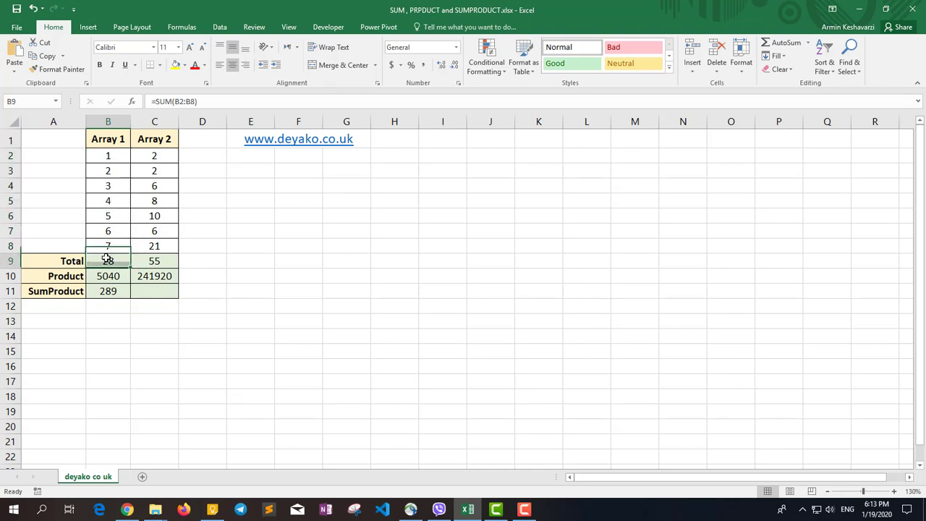
click(177, 101)
drag(174, 101, 196, 102)
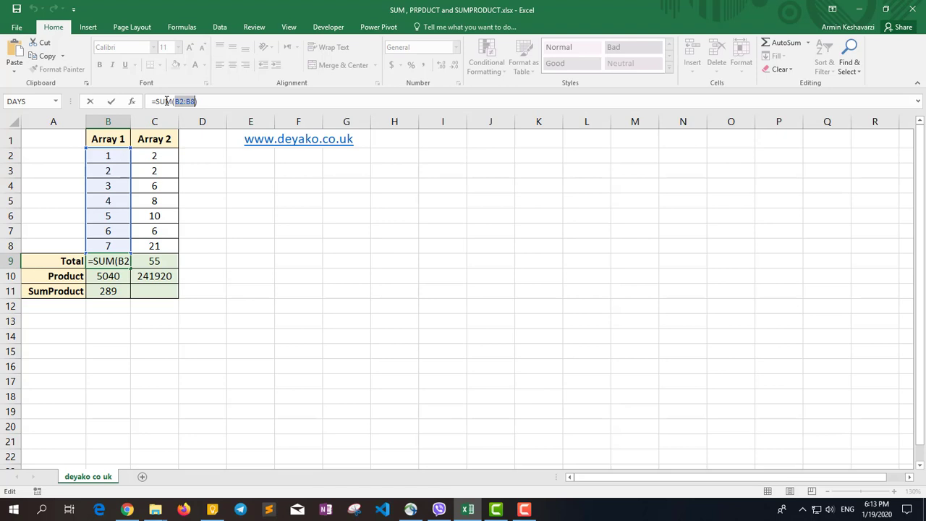
text(1,2)
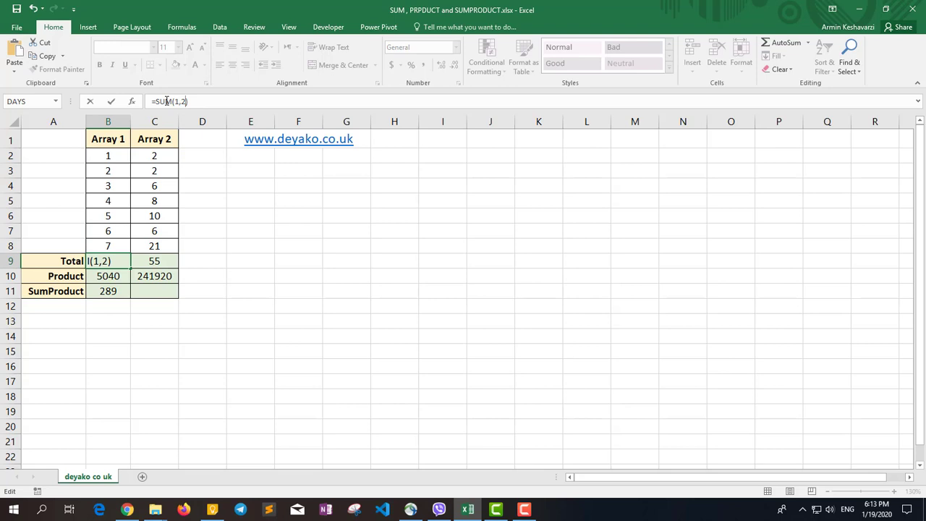
key(ctrl+Return)
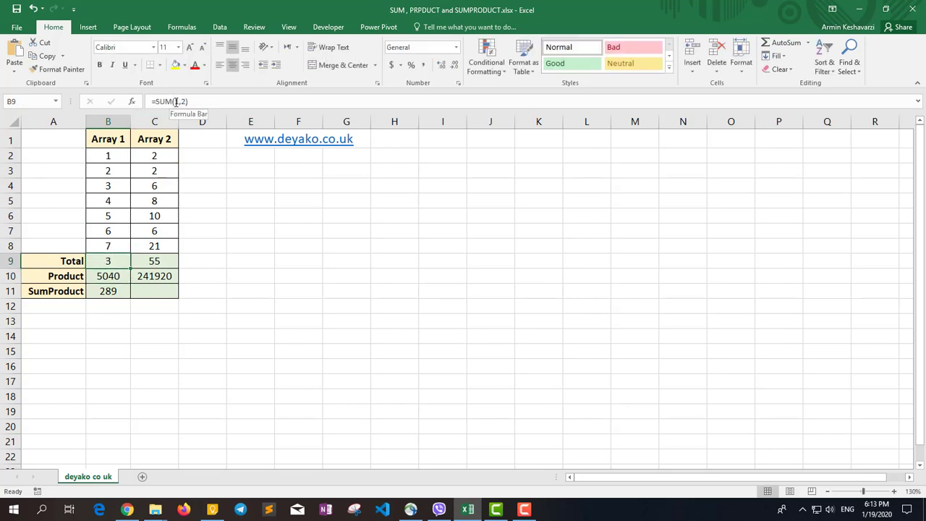
drag(174, 102, 186, 102)
key(Delete)
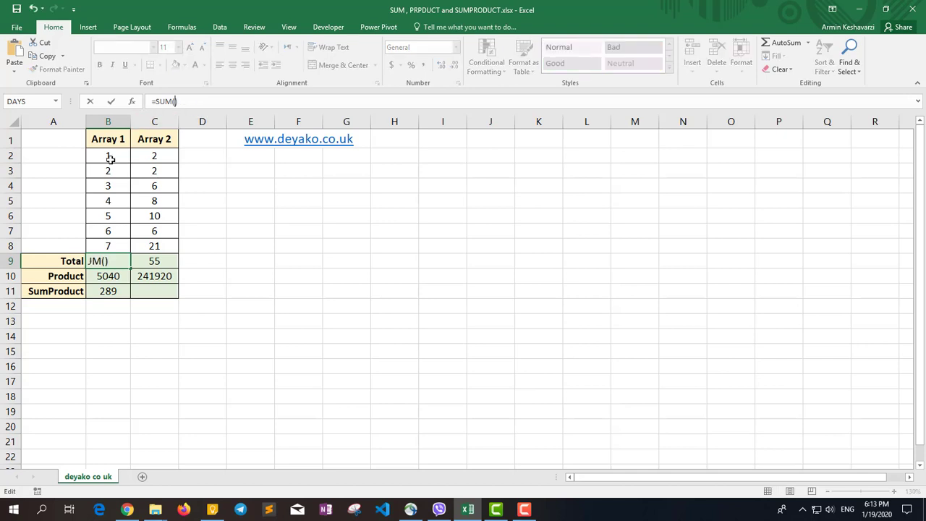
click(108, 156)
text(,)
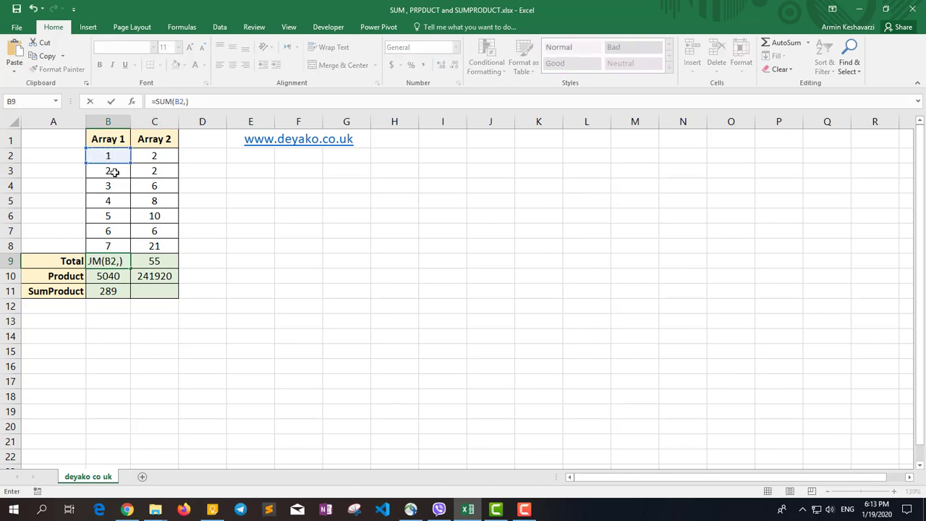
click(114, 172)
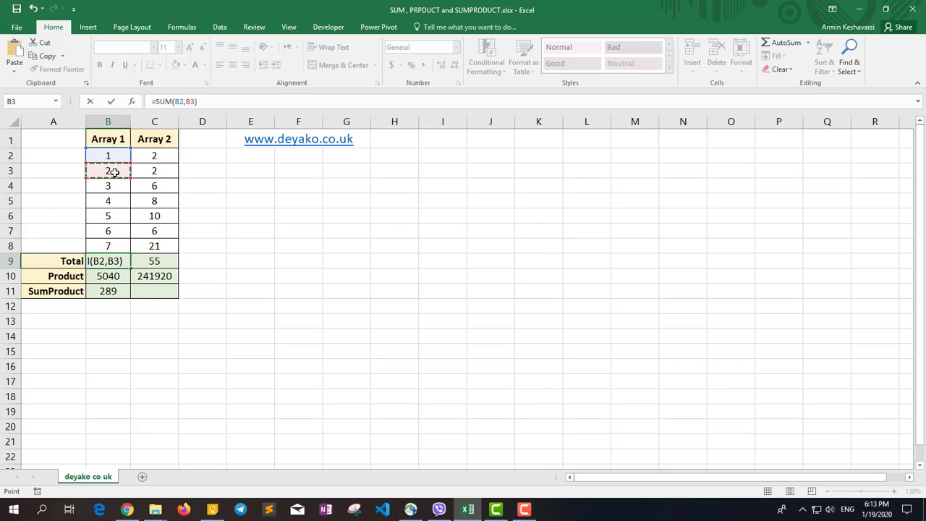
key(Escape)
Step: Change the B9 Total formula to =SUM(B2:B8,C2:C8) and review its function arguments before accepting it
drag(175, 102, 186, 101)
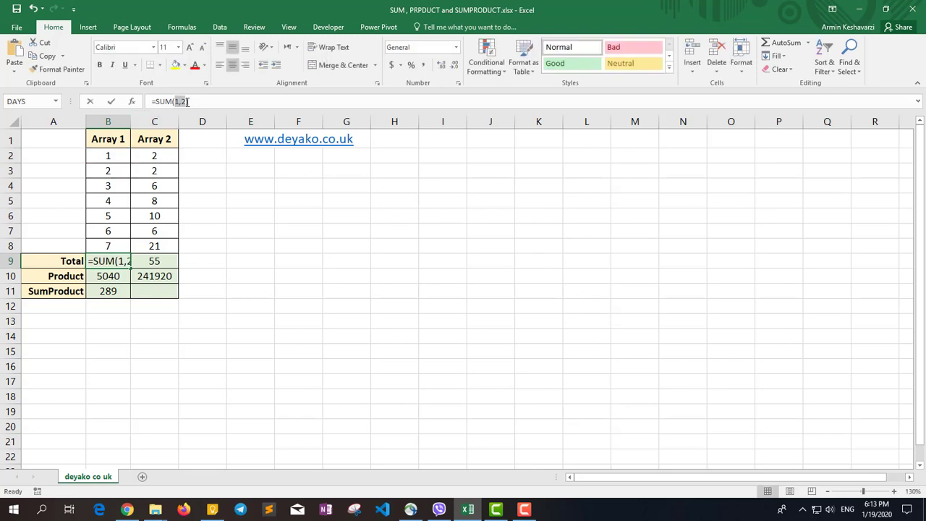
key(Delete)
drag(128, 150, 124, 245)
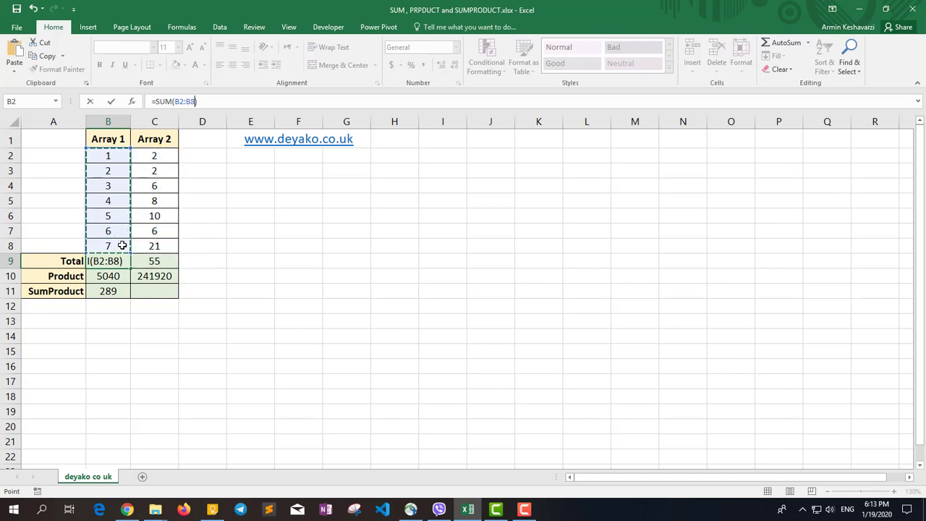
text(,)
drag(157, 156, 174, 243)
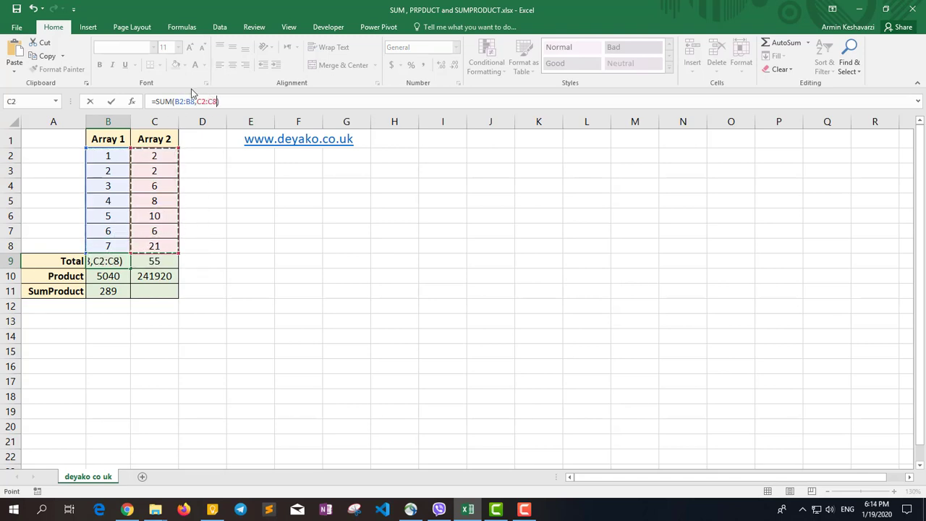
click(132, 101)
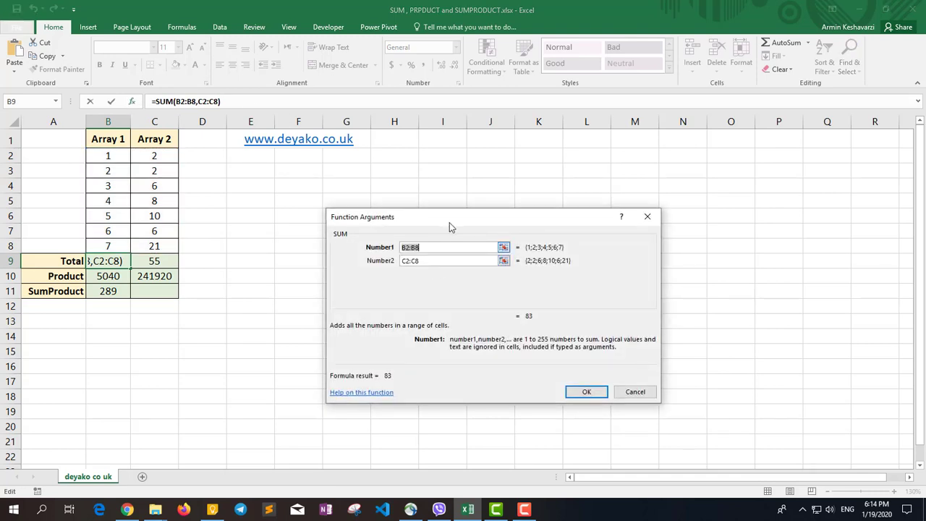
click(597, 393)
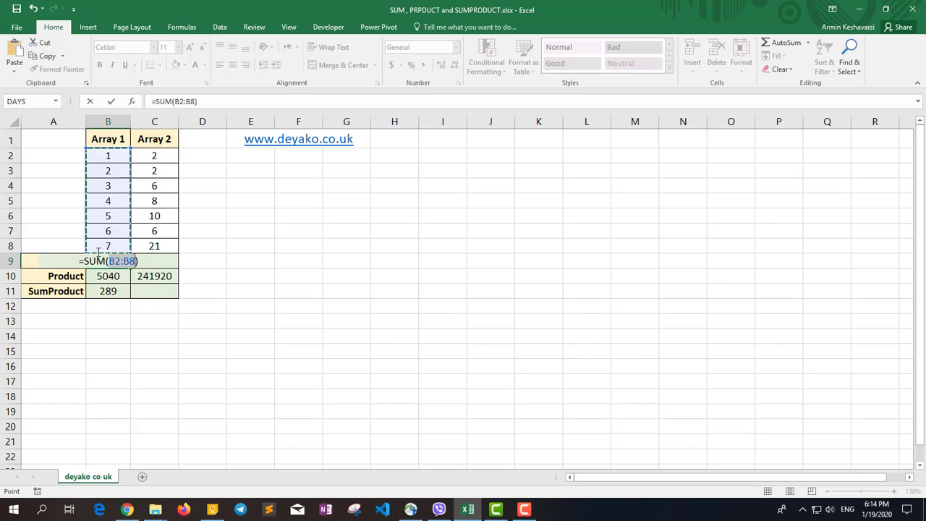
Step: Total Array 1 in B9 with =SUM(B2:B8) and AutoSum the first data row into D2 as =SUM(B2:C2)
drag(180, 101, 194, 101)
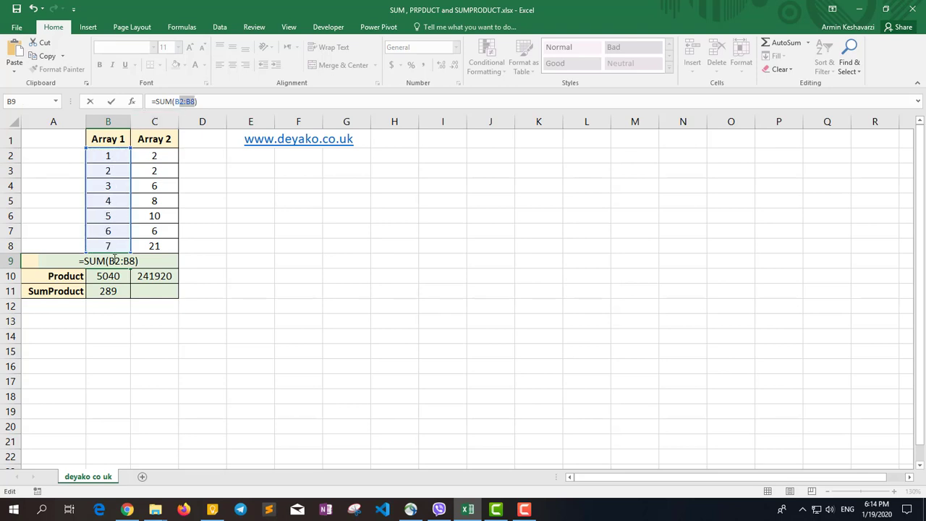
key(Return)
click(188, 154)
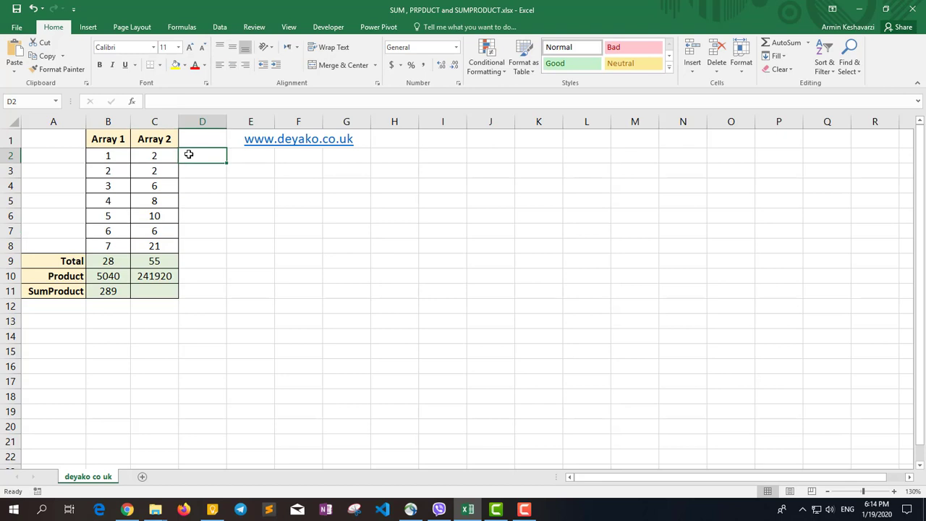
key(alt+equal)
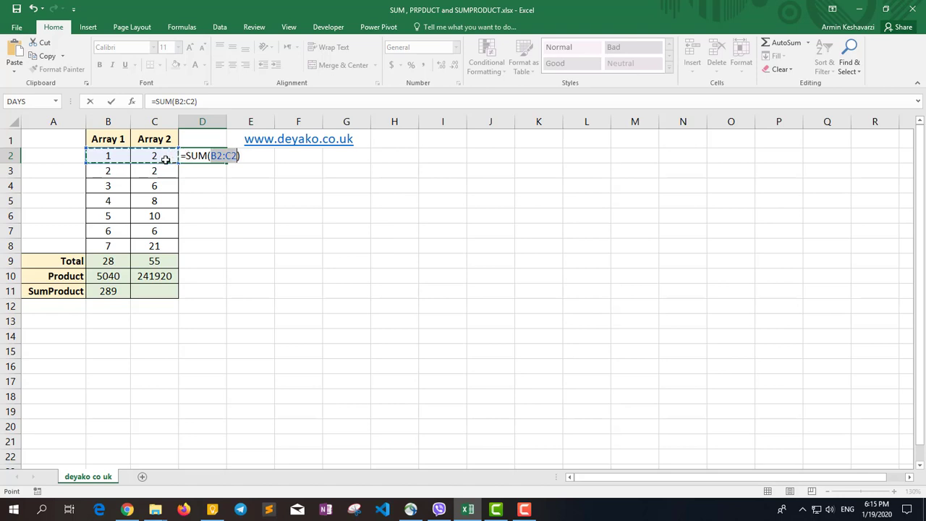
key(Return)
Step: Re-enter the Array 2 Total in C9 as the AutoSum formula =SUM(C2:C8)
click(154, 260)
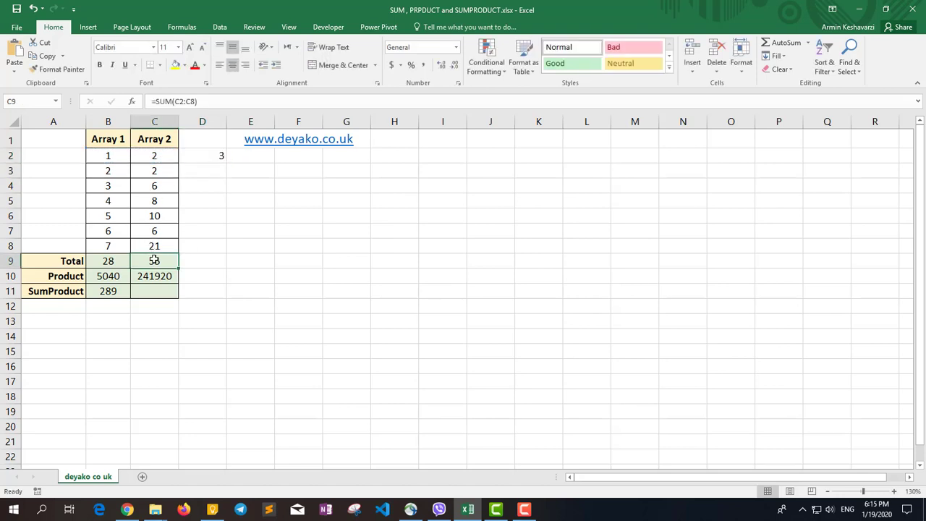
double_click(154, 260)
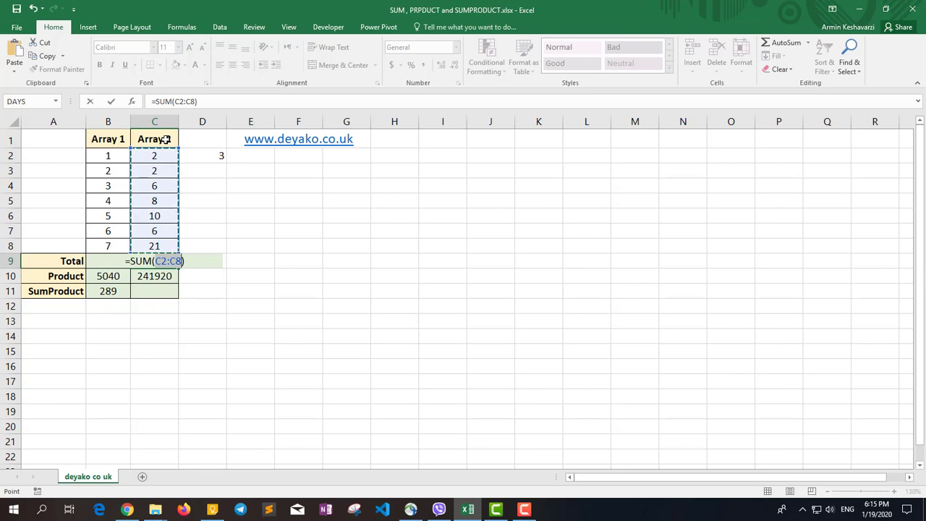
key(ctrl+Return)
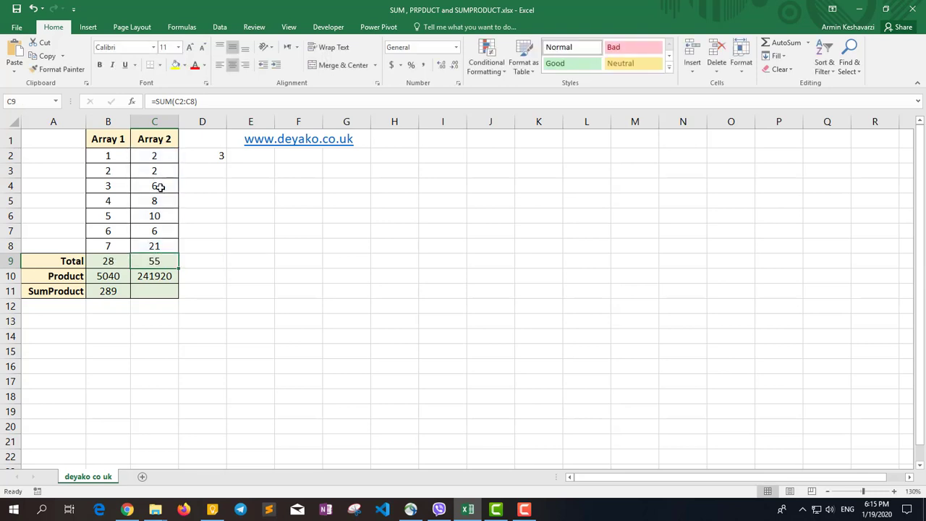
Step: Clear cell C4 and try AutoSum again in the Array 2 Total cell C9
click(160, 186)
key(Delete)
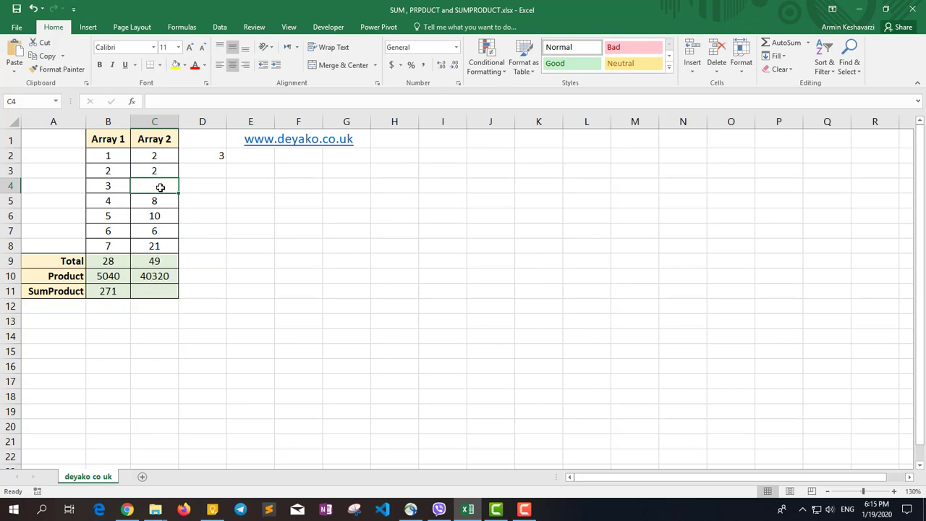
click(165, 259)
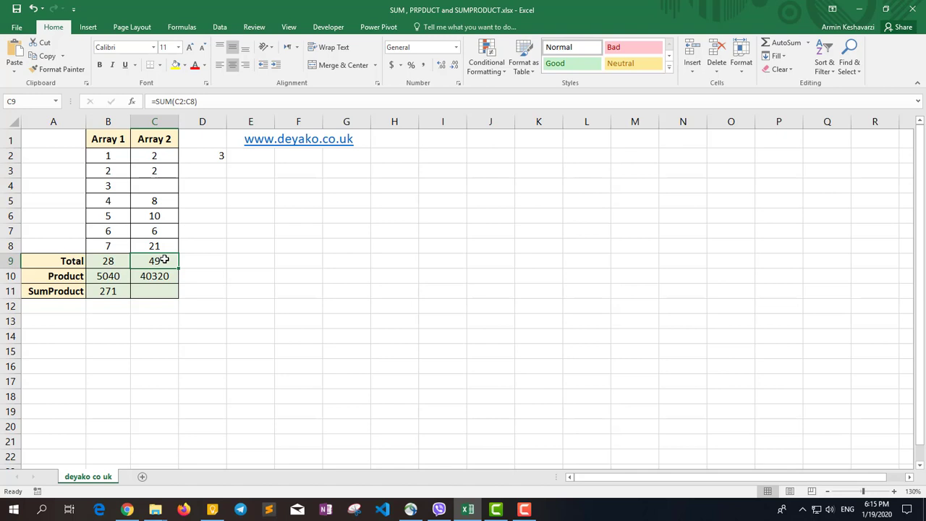
double_click(165, 259)
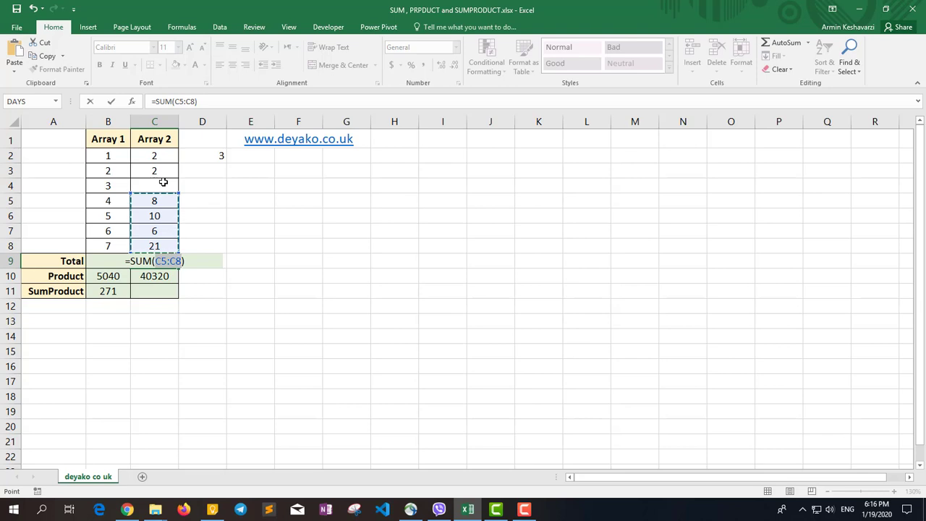
key(ctrl+Return)
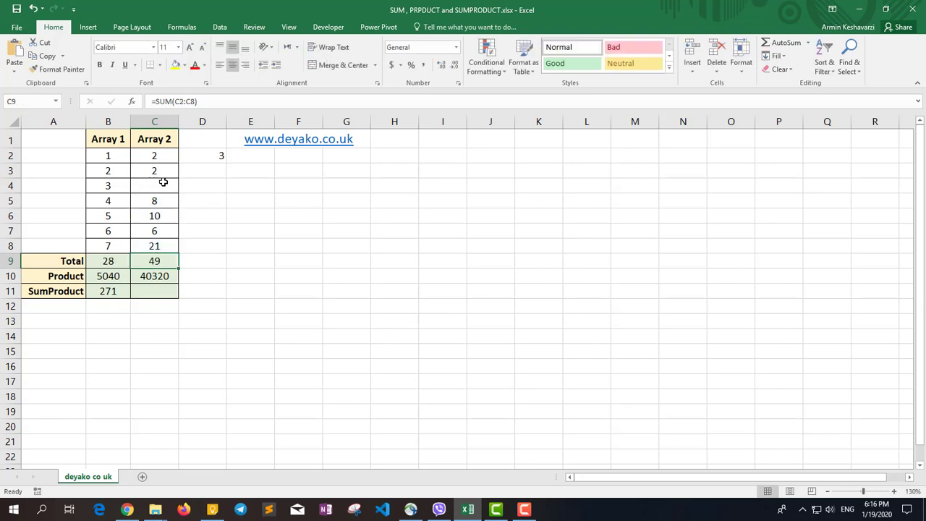
Step: Enter 6 in the empty Array 2 cell C4
click(163, 182)
text(6)
key(ctrl+Return)
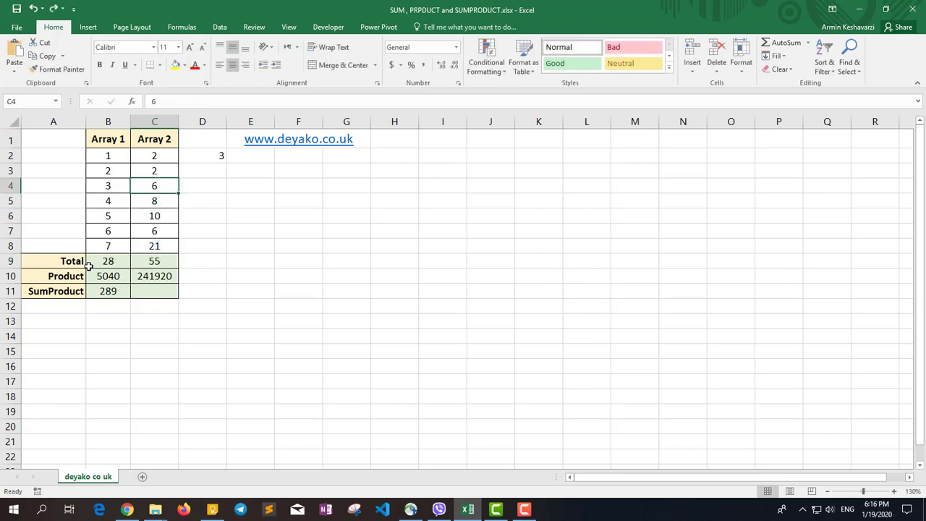
Step: Check the Array 1 Product formula in B10, and replace the formula in D2 with =PRODUCT(B2:C2)
drag(88, 265, 144, 276)
click(120, 276)
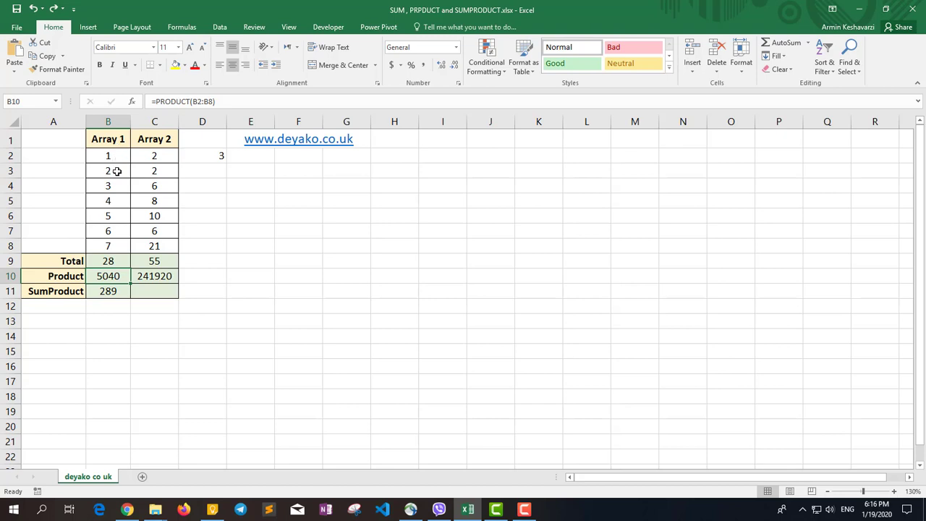
click(211, 159)
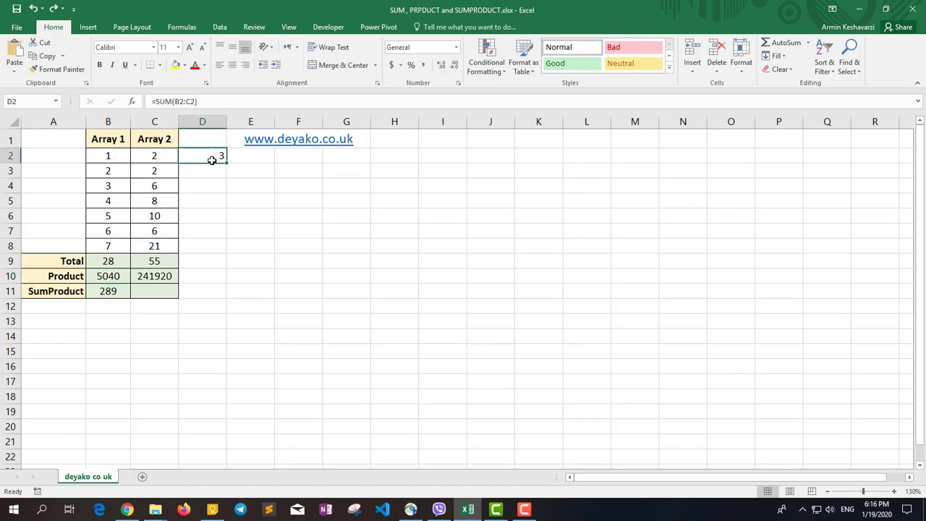
text(=pr)
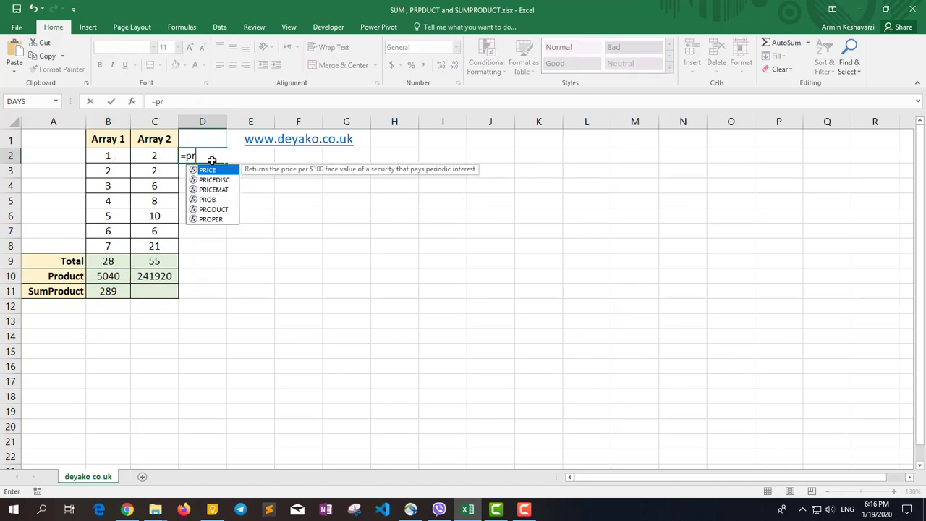
double_click(214, 209)
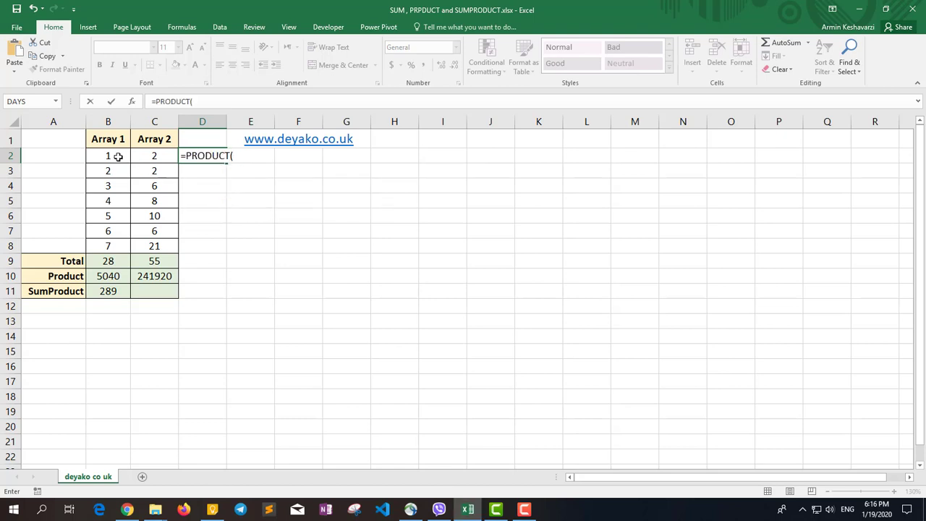
drag(124, 155, 160, 156)
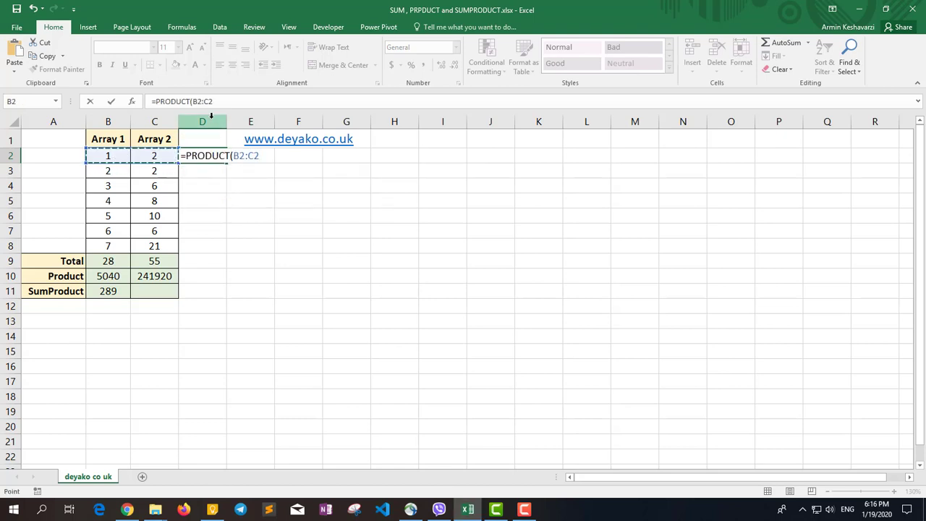
text())
key(Return)
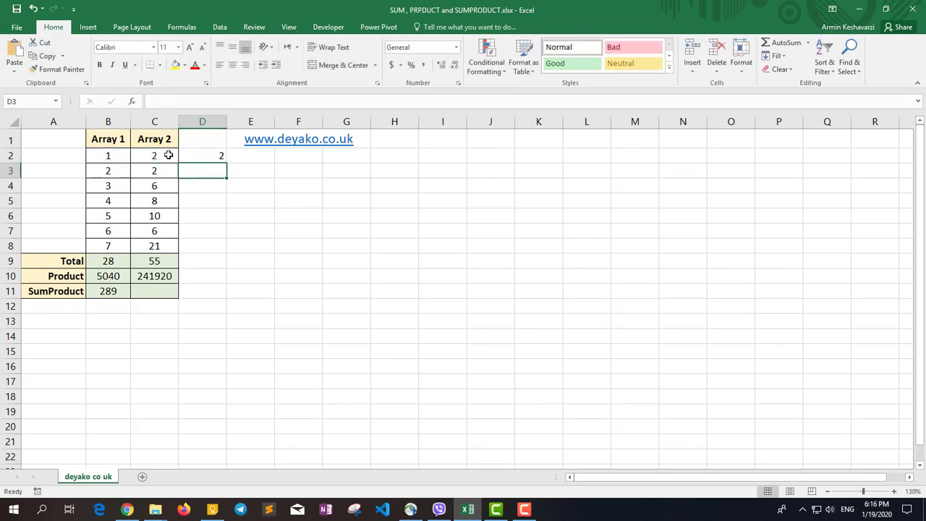
Step: Compare the factors in B2 and C2 with the product formula in D2
click(104, 154)
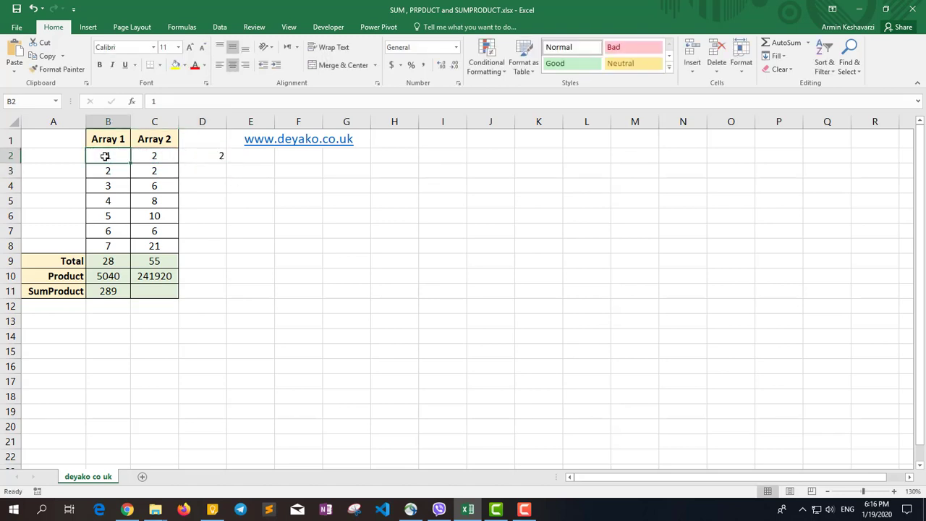
click(148, 154)
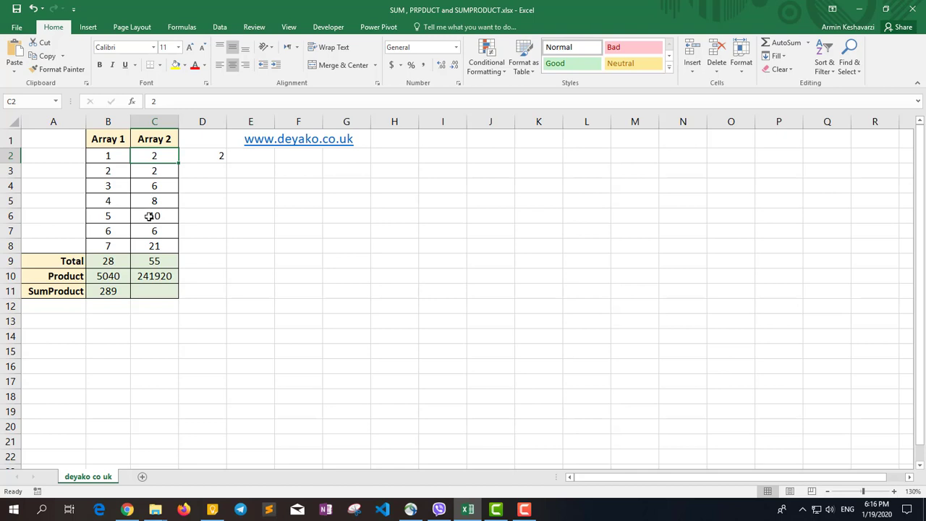
click(219, 155)
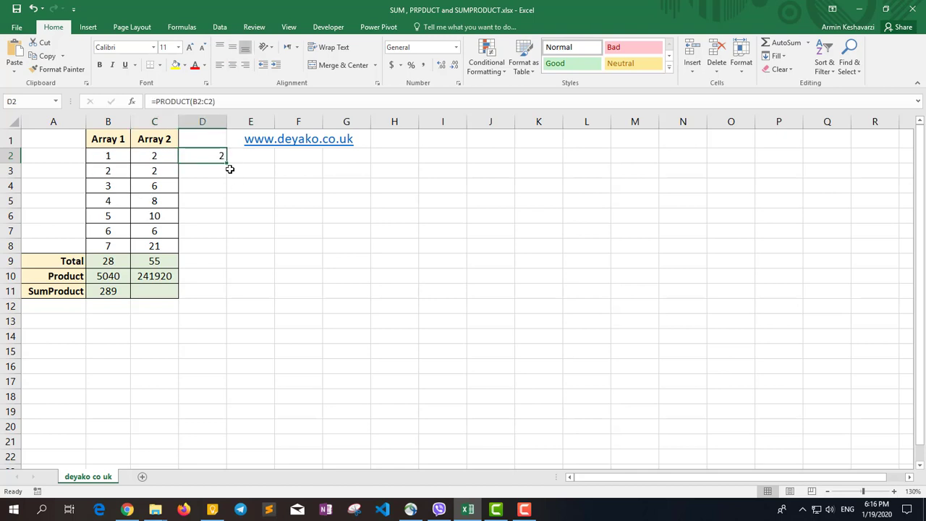
Step: Fill the product formula in D2 down to D8, and check the SUMPRODUCT formula in B11
drag(227, 163, 227, 249)
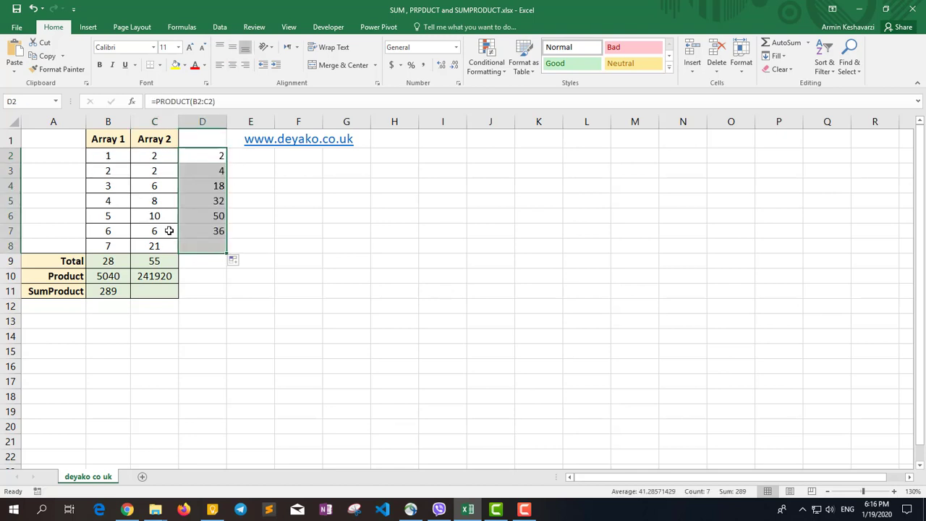
click(101, 290)
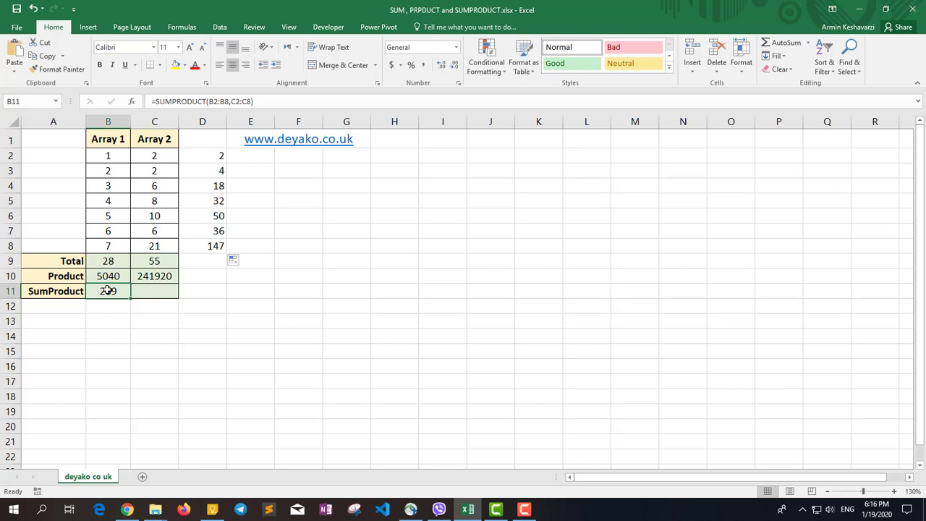
Step: Compare the Array 1 and Array 2 factors in rows 2 to 4 with their row products in column D
click(116, 157)
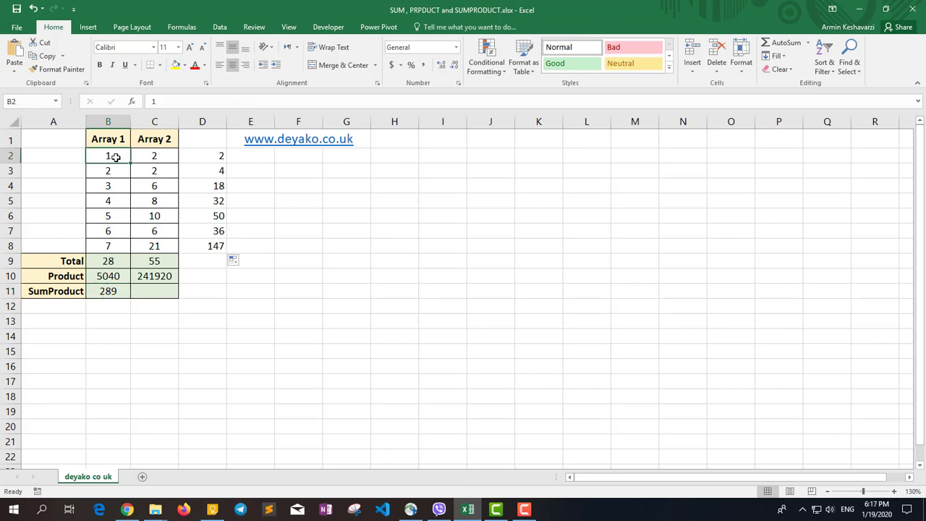
click(158, 152)
click(113, 150)
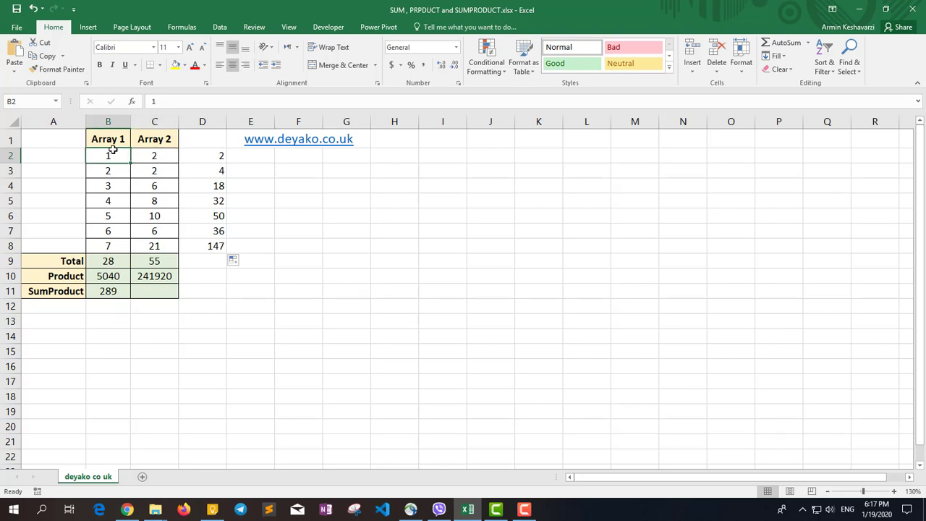
click(222, 154)
click(109, 171)
click(144, 170)
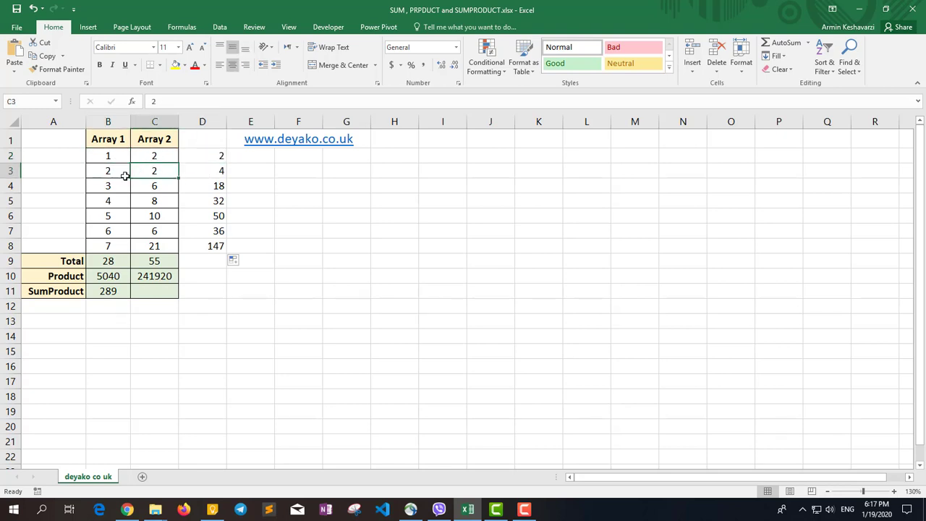
click(206, 171)
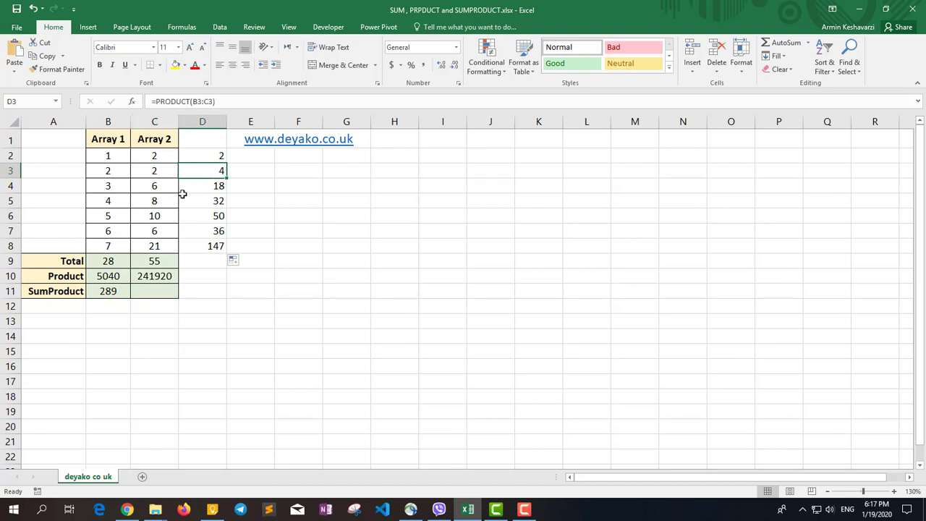
click(118, 187)
click(148, 186)
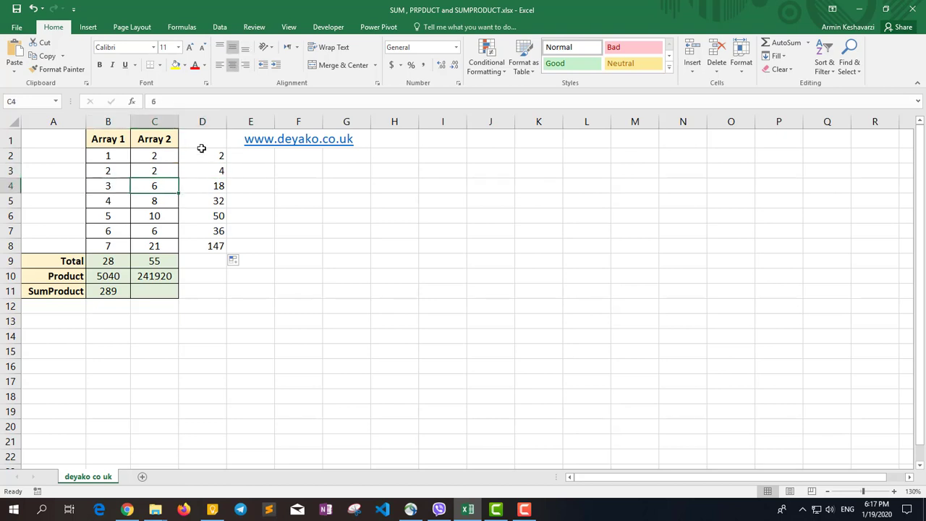
Step: Total the row products D2:D8 in cell D9 with AutoSum
drag(202, 154, 214, 243)
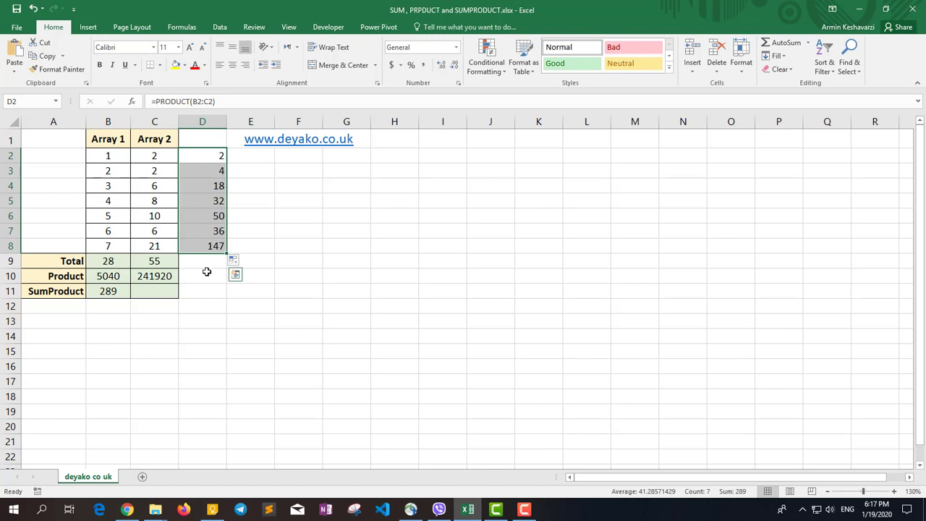
click(206, 263)
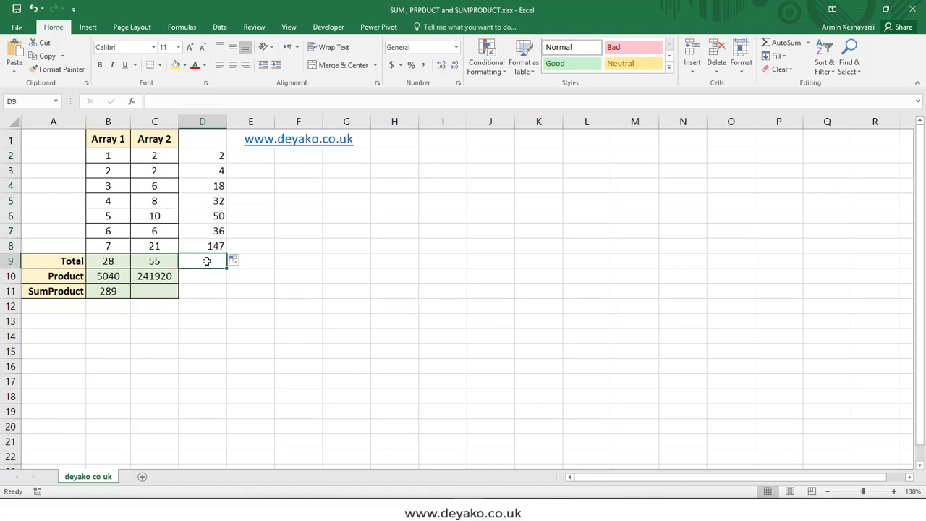
key(alt+equal)
key(Return)
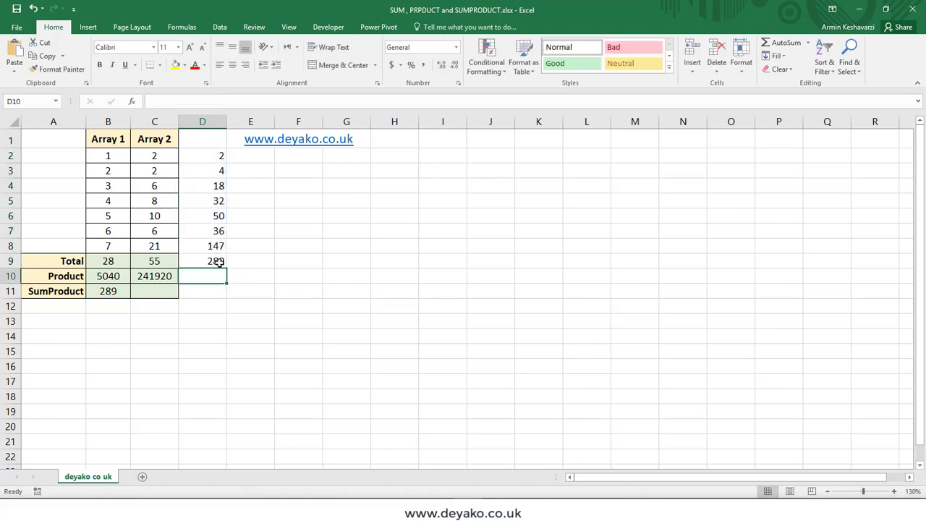
Step: Compare the total of the row products in D9 with the SUMPRODUCT formula in B11
drag(218, 154, 215, 239)
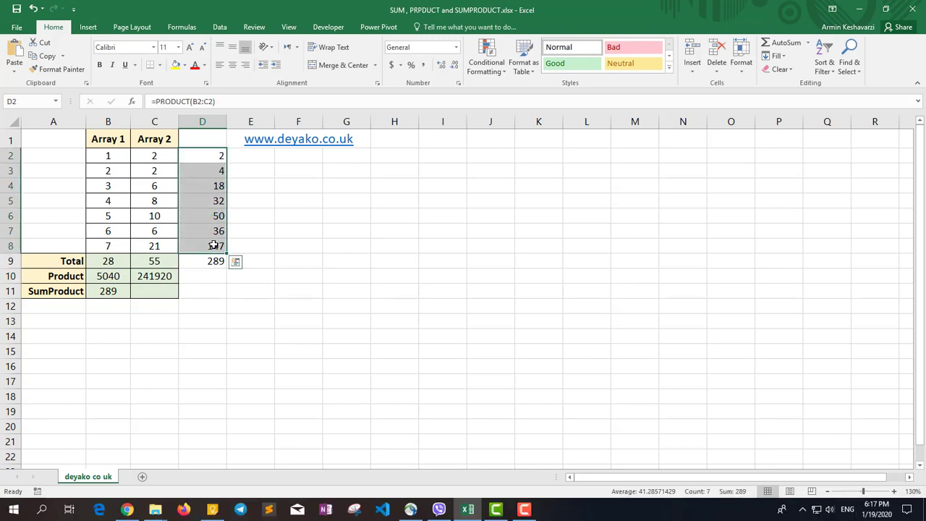
click(215, 260)
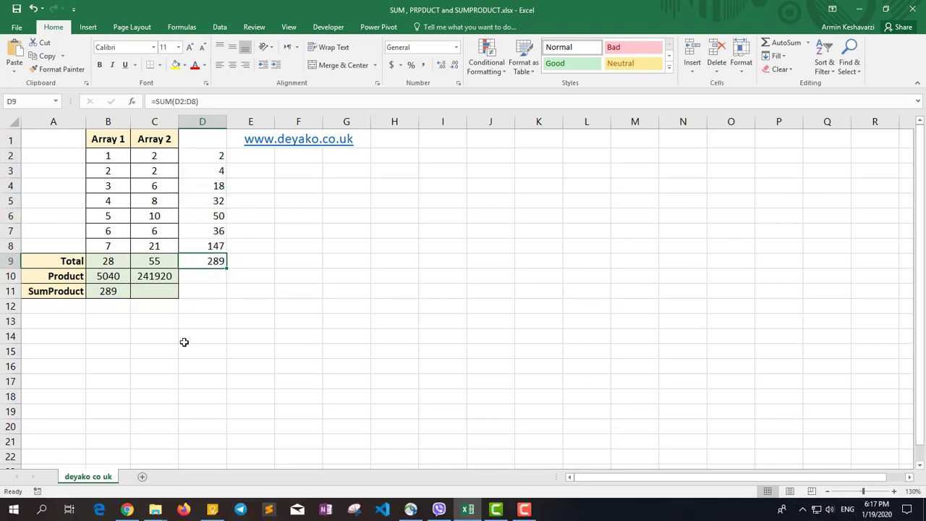
click(109, 291)
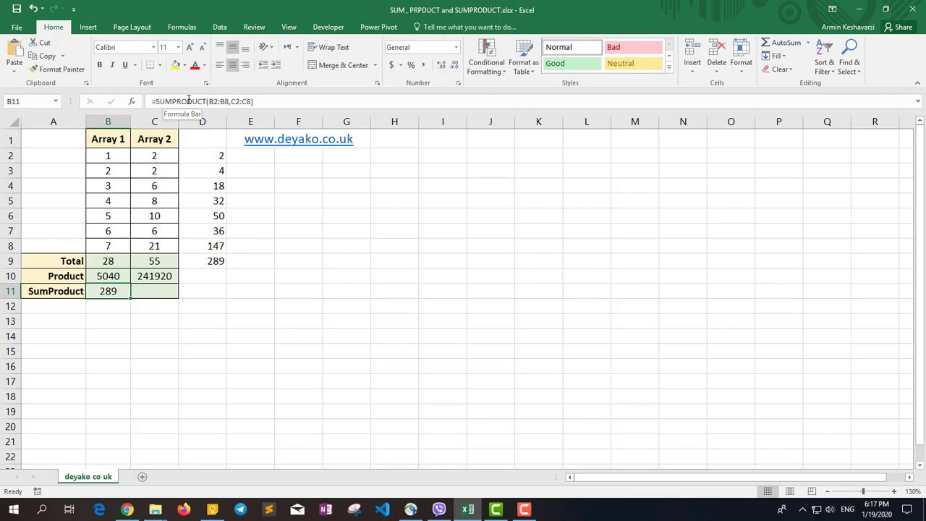
Step: Remove the arguments from the SUMPRODUCT formula in B11 and set Array1 to B2:B8 and Array2 to C2:C8 again
drag(256, 102, 209, 101)
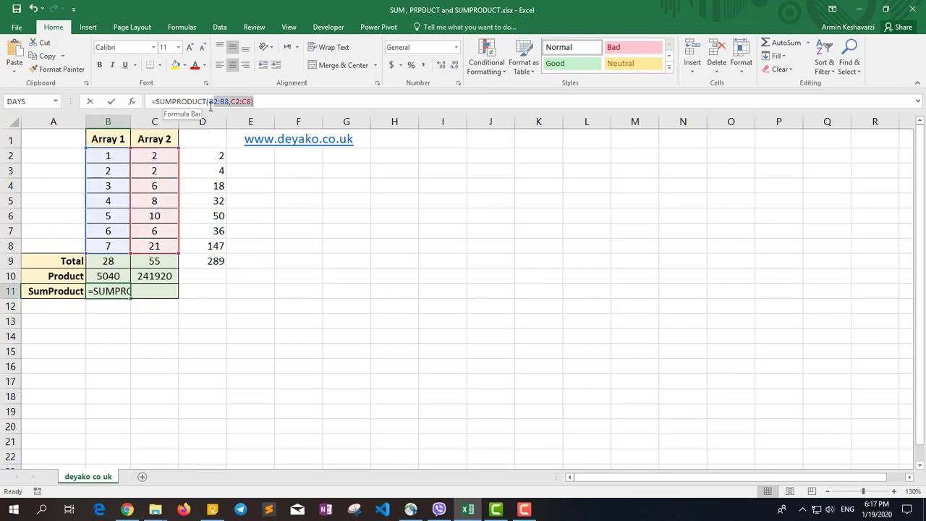
key(BackSpace)
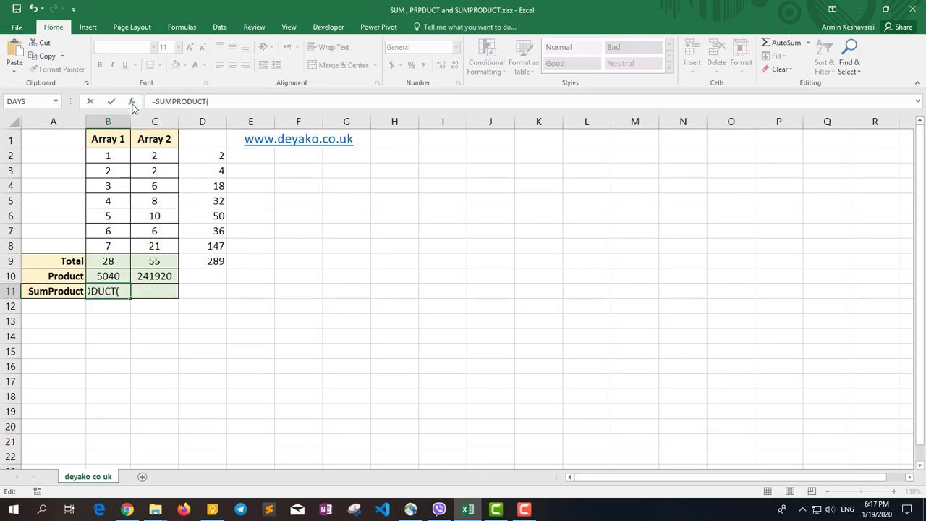
click(131, 101)
drag(110, 157, 110, 246)
click(452, 260)
drag(164, 153, 168, 246)
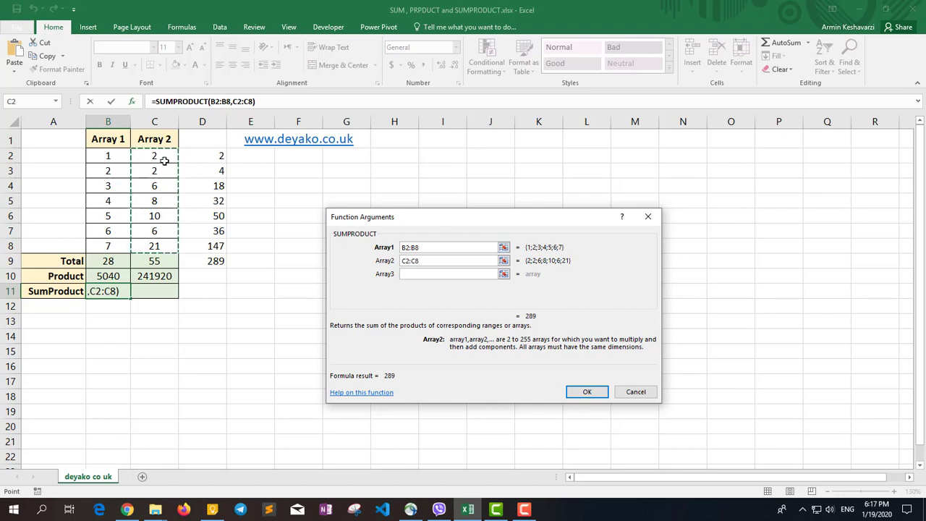
click(601, 396)
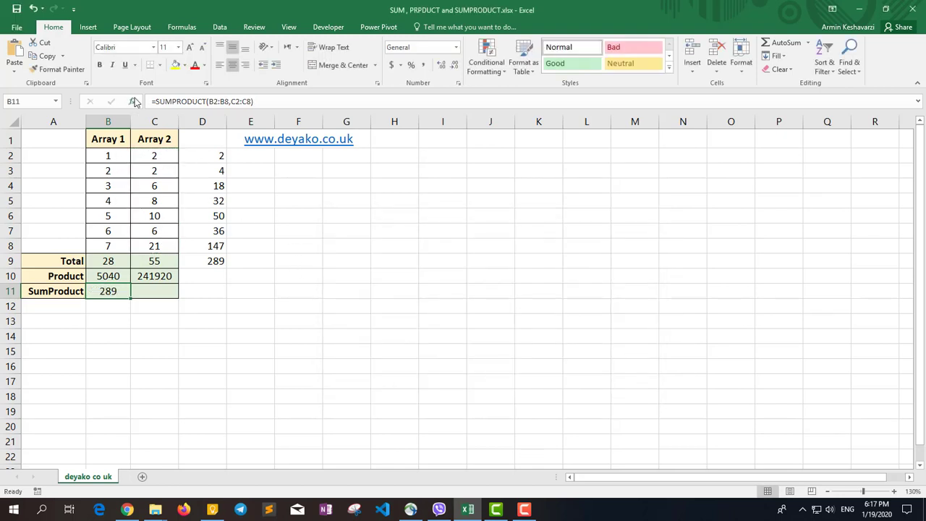
Step: Add D2:D8 as the Array3 argument of the SUMPRODUCT formula in B11
click(131, 101)
click(414, 273)
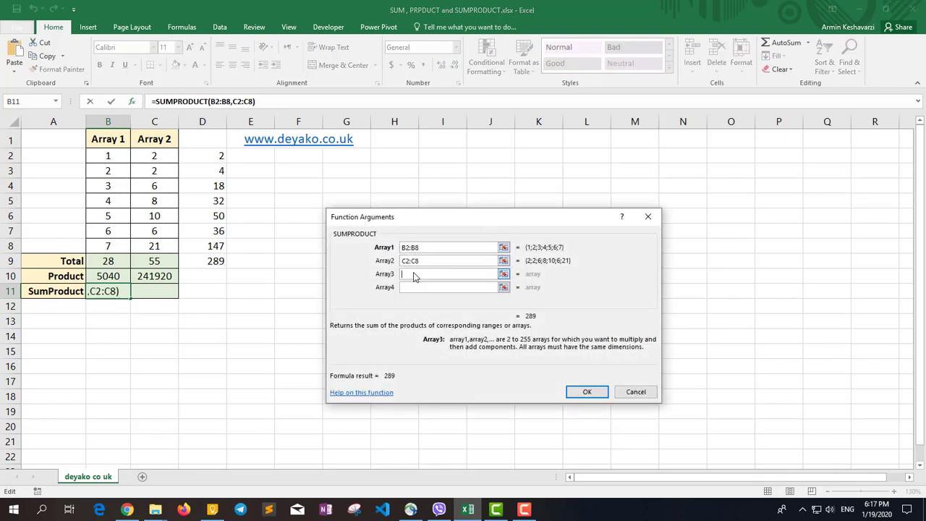
click(418, 287)
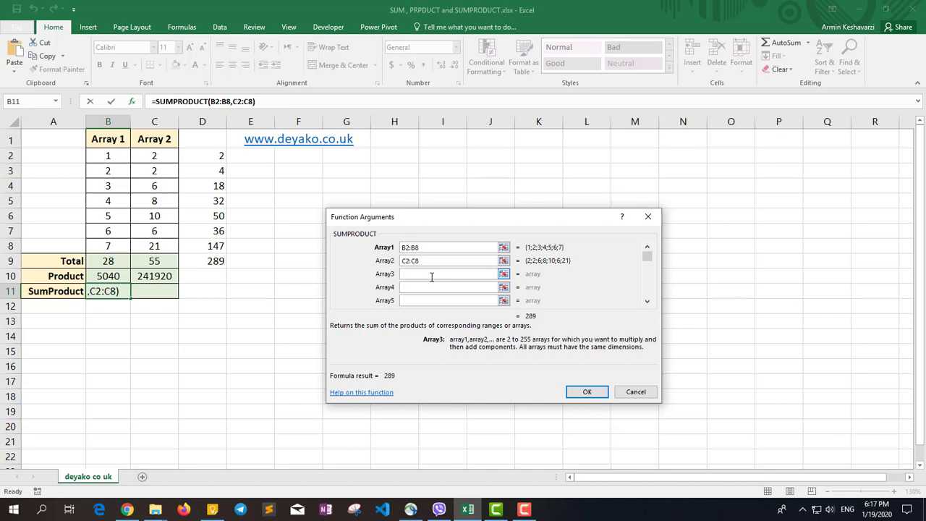
drag(219, 156, 221, 248)
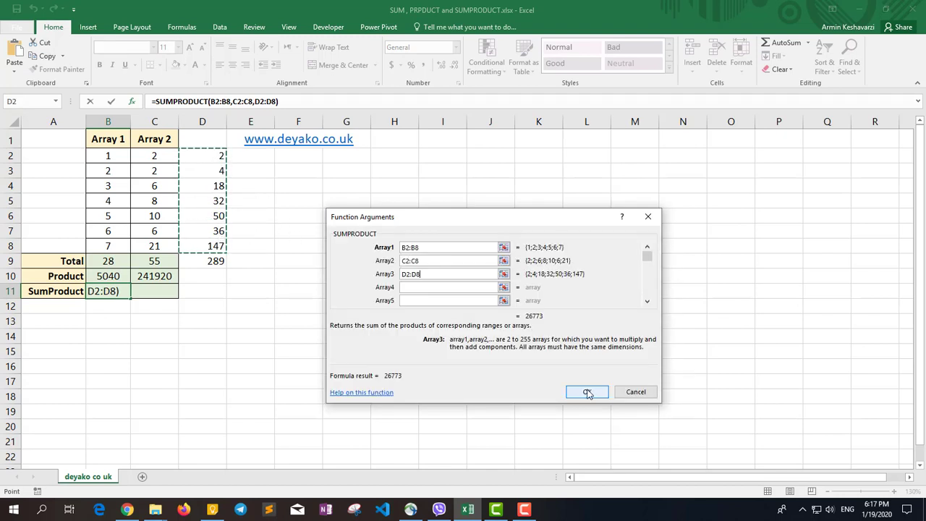
click(587, 392)
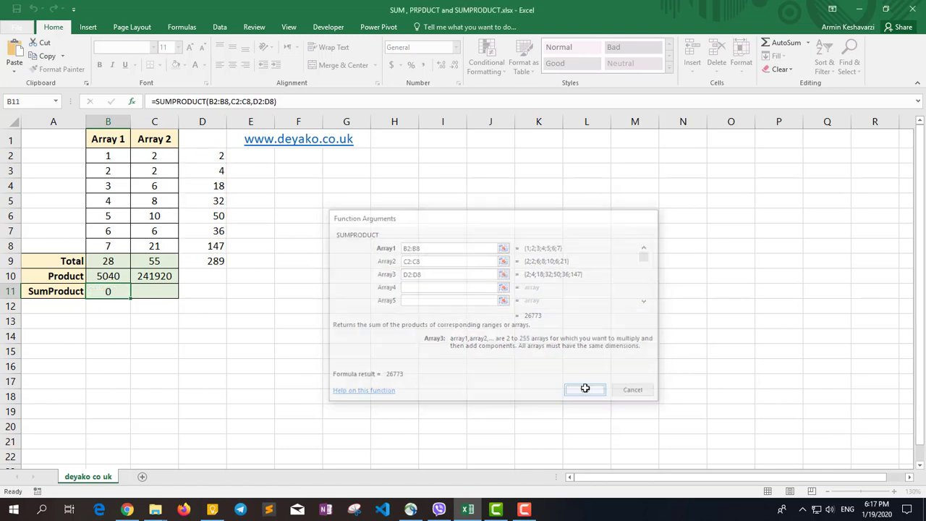
Step: Examine the three factors across columns B to D in rows 2, 3 and 8
drag(108, 154, 206, 155)
drag(108, 171, 200, 174)
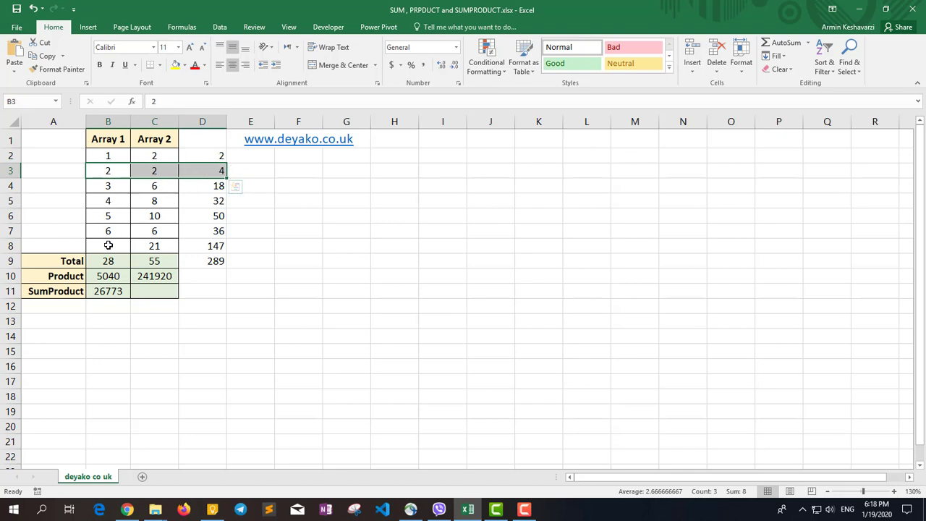
drag(108, 246, 212, 248)
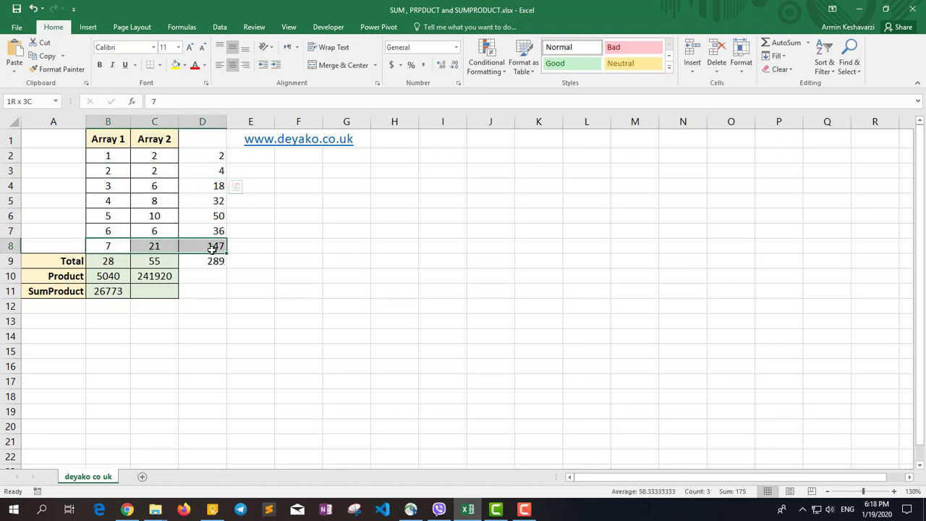
Step: Enter =PRODUCT(B2:D2) in cell E2
click(267, 156)
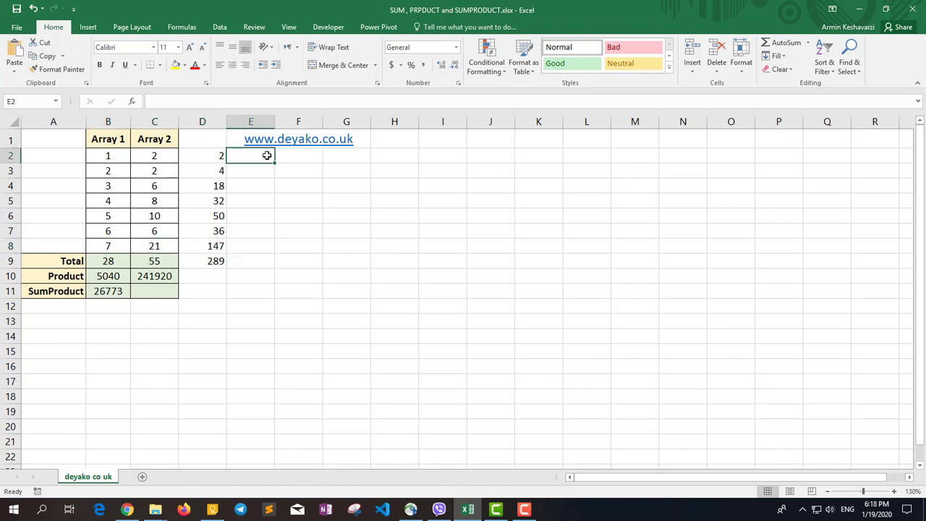
text(=s)
key(BackSpace)
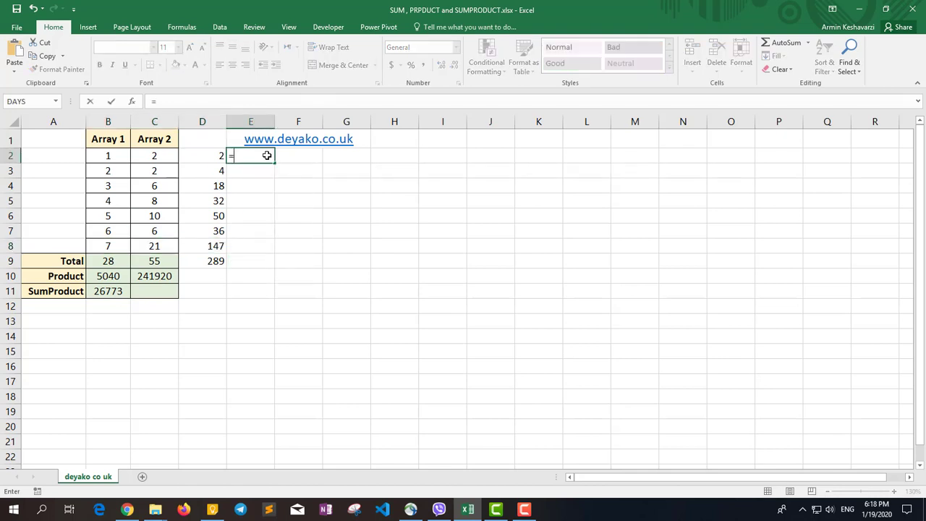
text(pro)
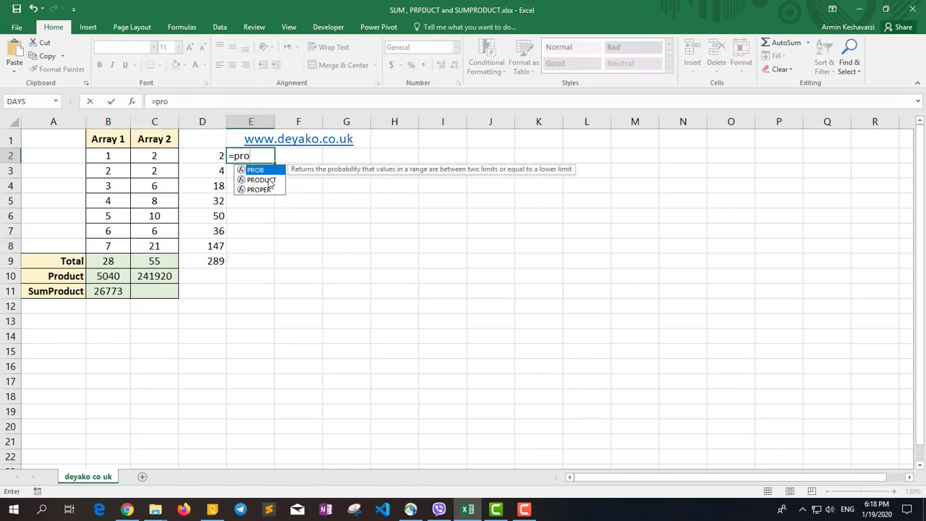
double_click(268, 181)
drag(109, 156, 195, 156)
text())
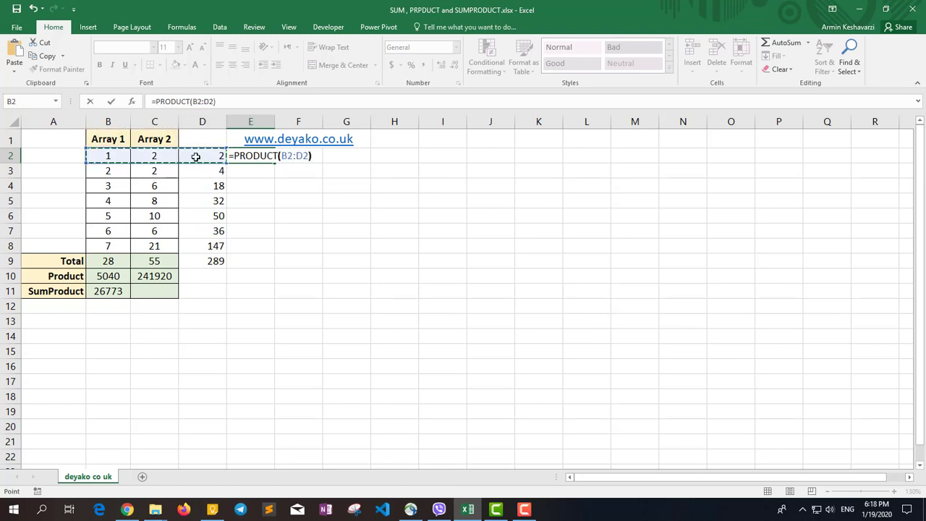
key(Return)
Step: Fill the E2 product formula down to E8 and total the column in E9 with AutoSum
click(269, 153)
drag(274, 163, 267, 252)
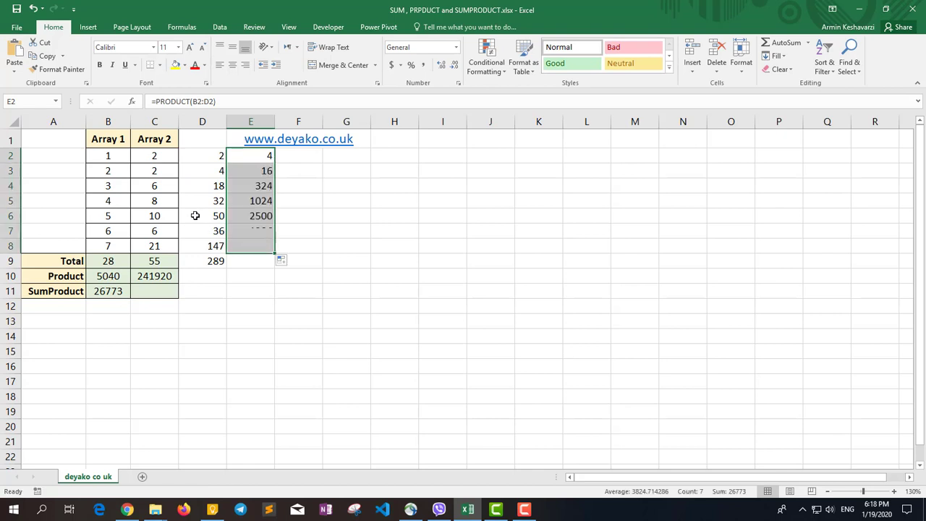
click(253, 263)
key(alt+equal)
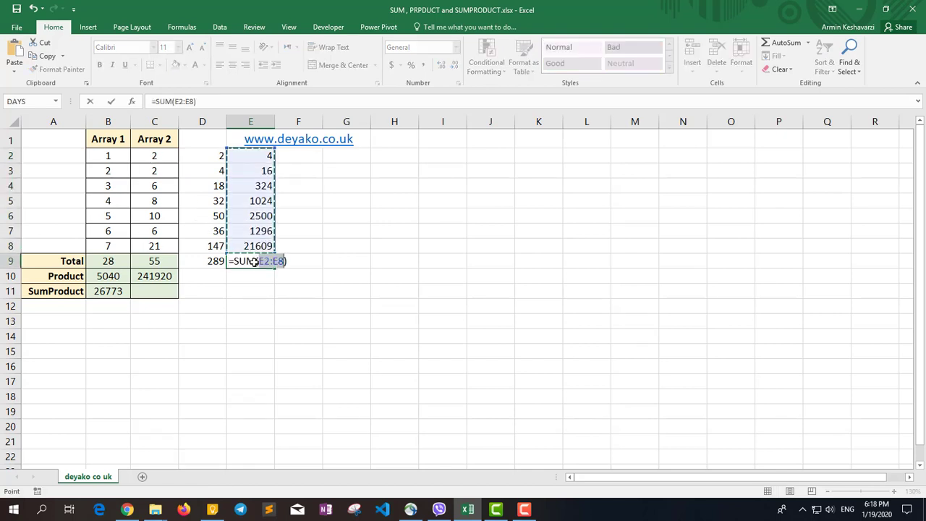
key(Return)
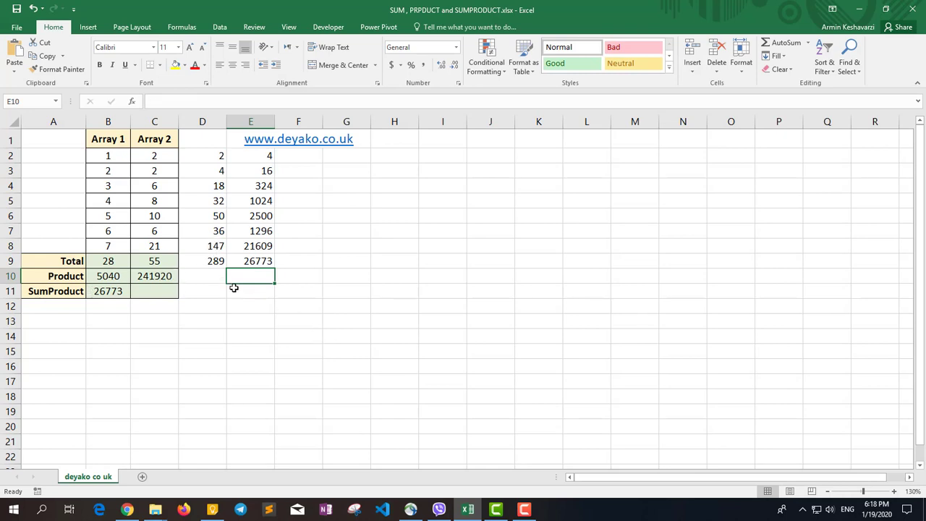
Step: Begin a formula with =sum in E10 and look at the SUMSQ function suggestion
text(=sum)
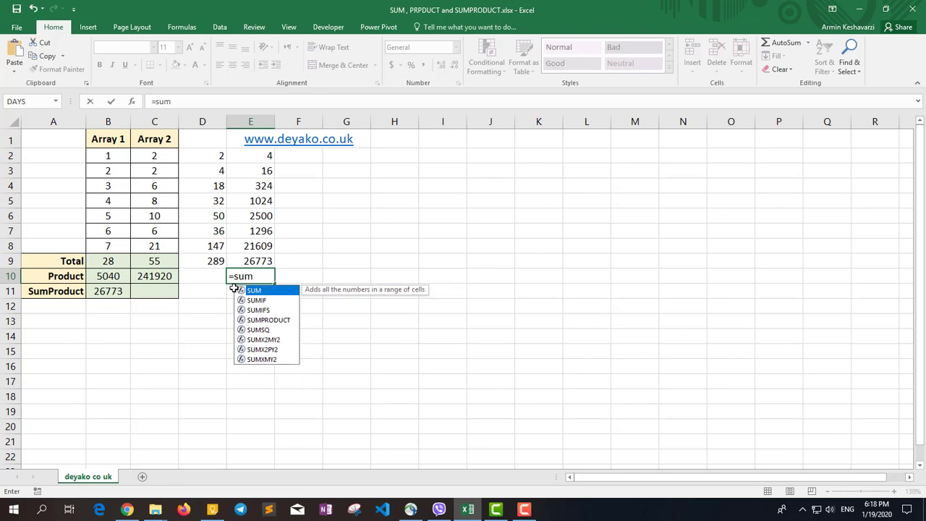
click(263, 334)
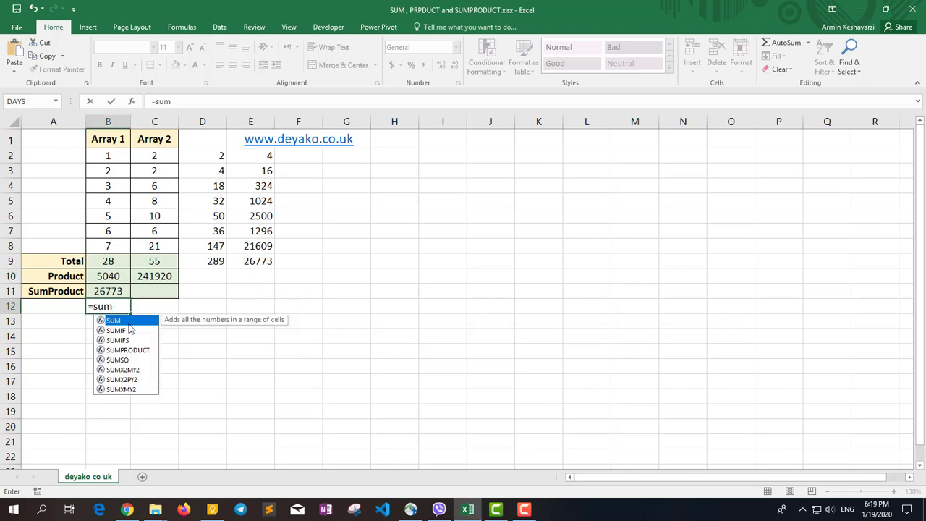
Step: Complete the formula in B12 as =SUMSQ(B2:B8) to sum the squares of Array 1
double_click(129, 360)
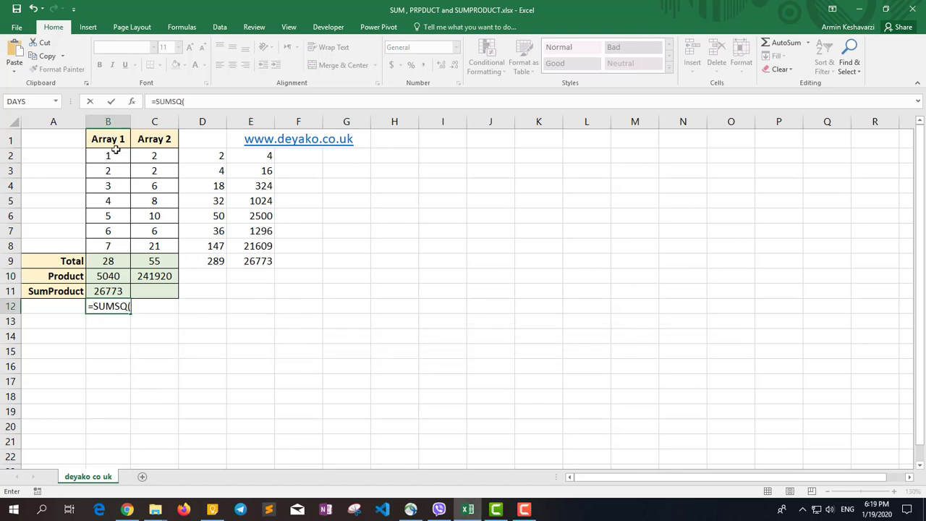
drag(117, 155, 123, 239)
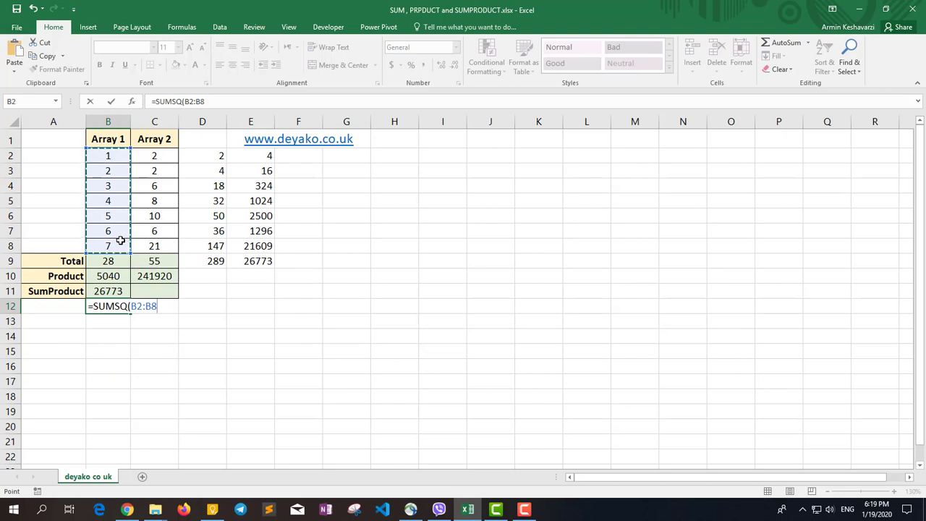
key(Return)
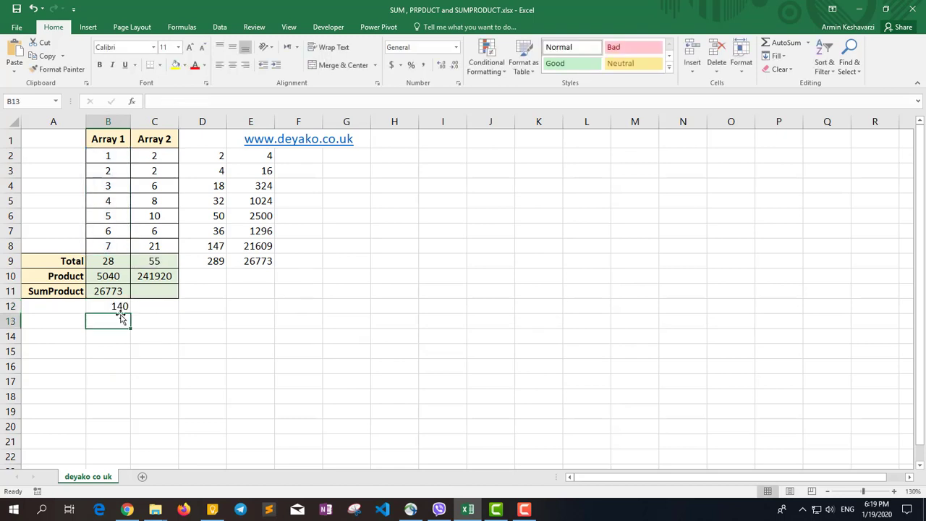
Step: Enter =B2^2 in cell F2 to square the first value of Array 1
double_click(313, 159)
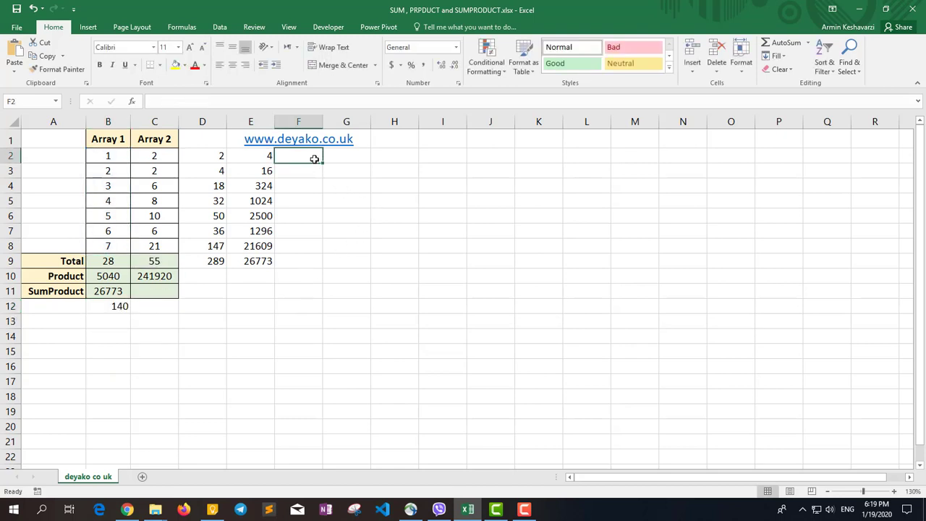
text(=)
click(102, 155)
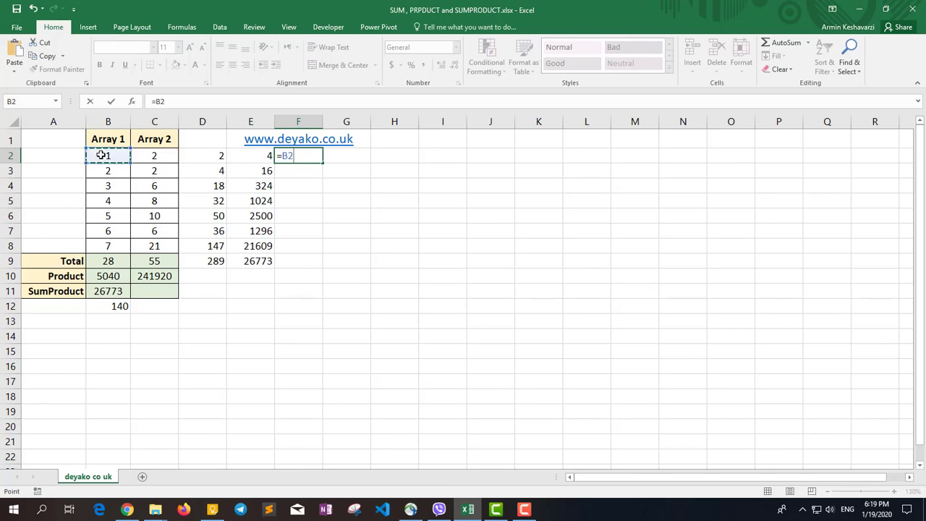
text(^)
key(BackSpace)
text(^2)
key(Return)
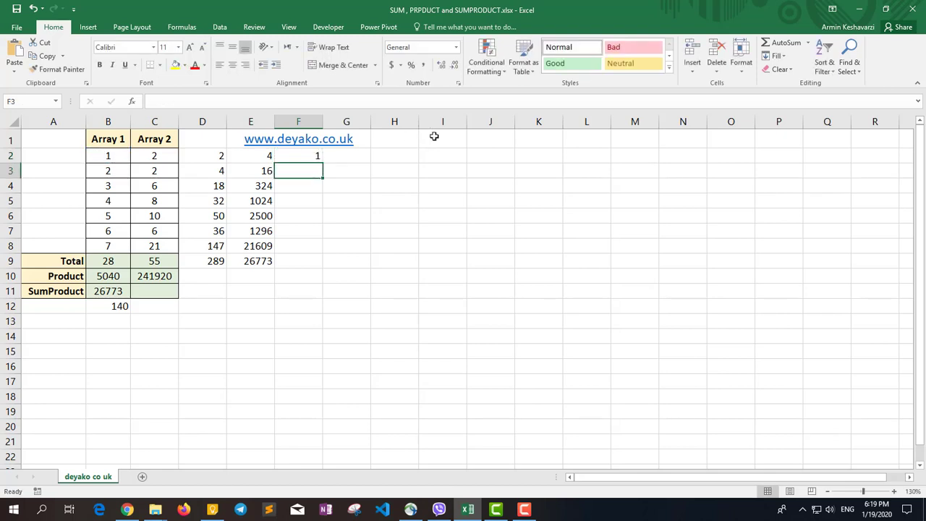
Step: Fill the F2 square formula down through F8 and total F2:F8 in F9 with AutoSum
click(318, 158)
drag(323, 163, 325, 270)
click(303, 270)
click(306, 264)
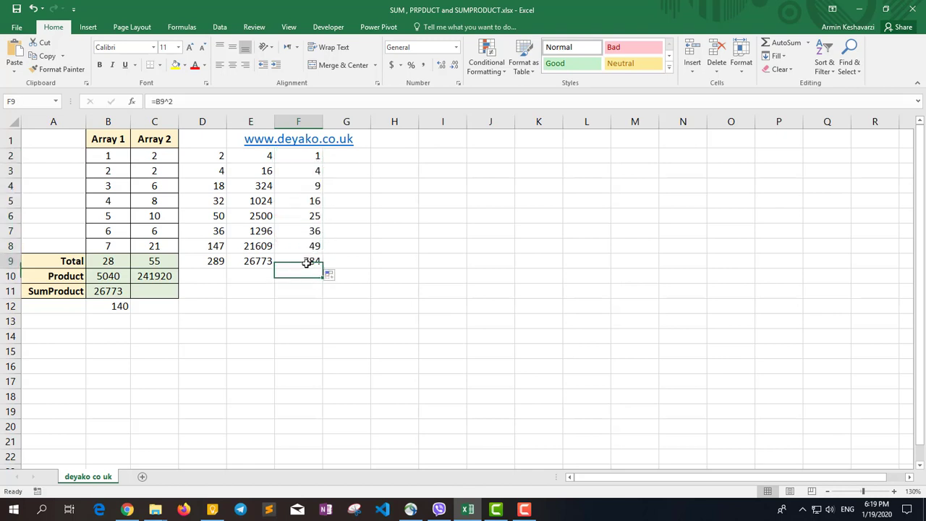
key(alt+equal)
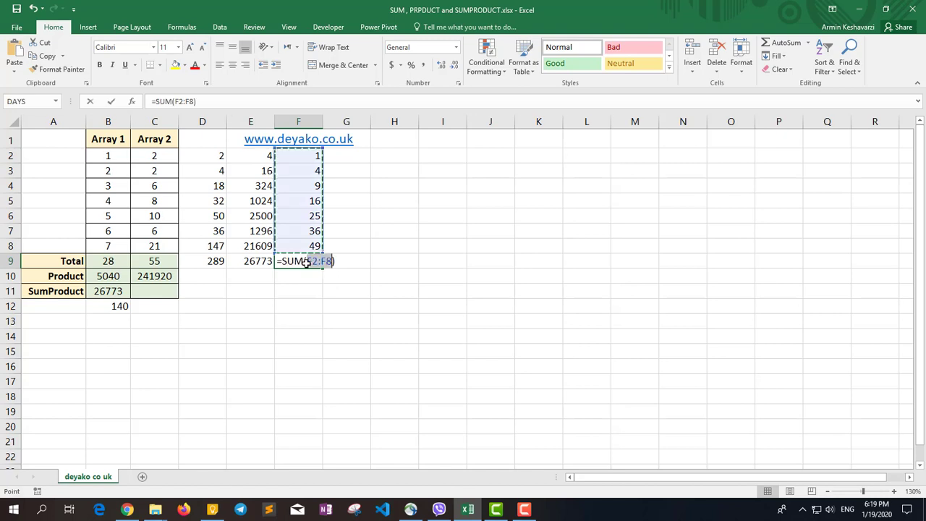
key(Return)
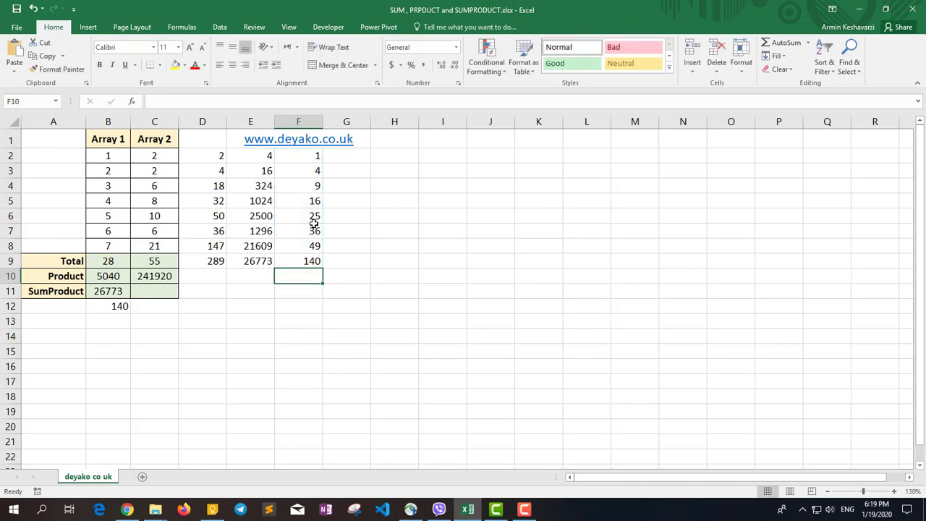
Step: Begin a formula with =sum in B13 and look at the SUMX2MY2 function suggestion
click(124, 321)
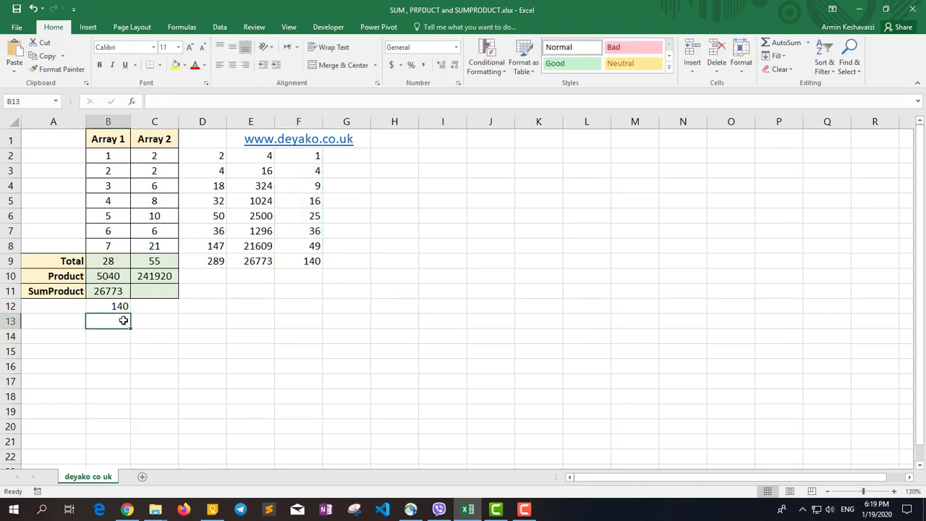
text(=sum)
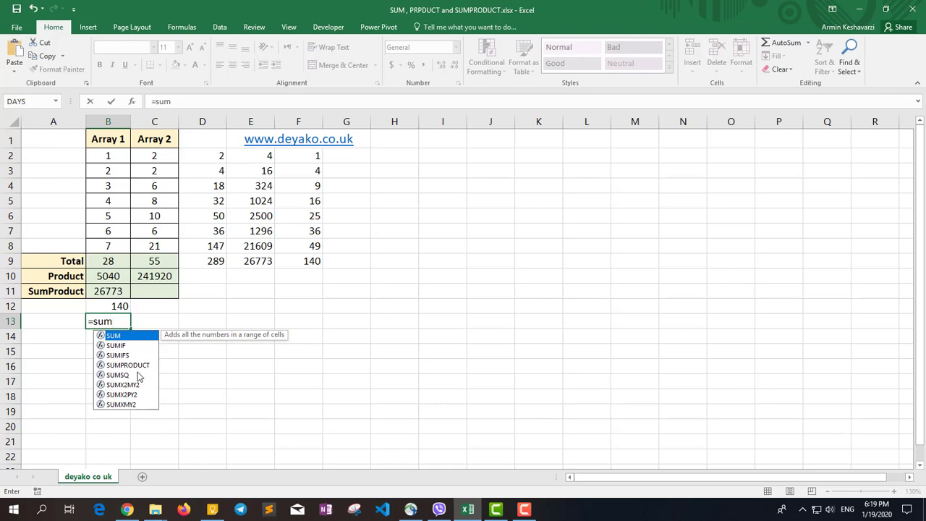
click(137, 385)
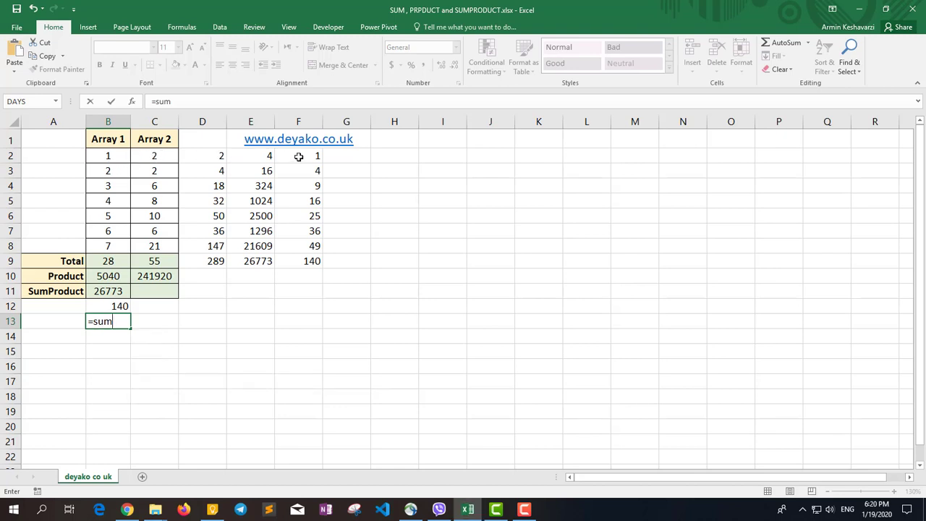
Step: Enter =C2^2 in cell G2 and fill it down to G8 to square the Array 2 values
click(354, 158)
text(=)
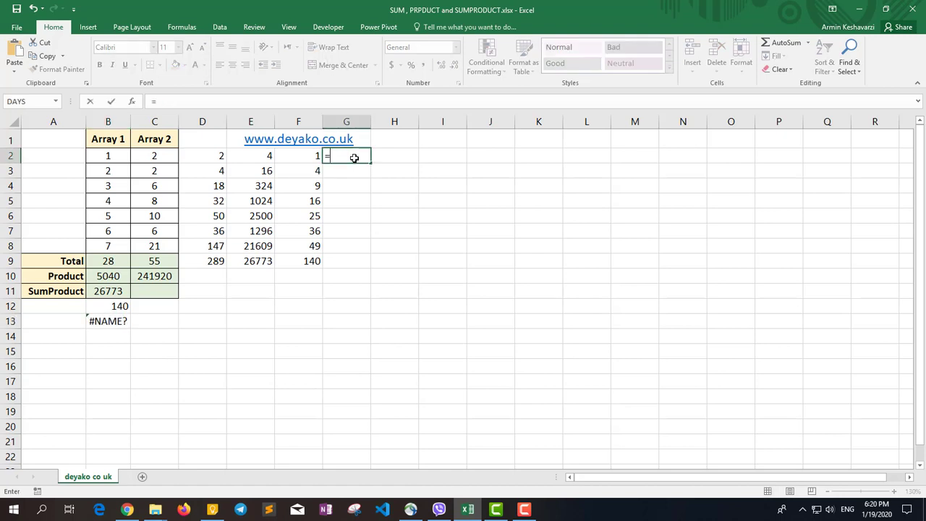
click(165, 159)
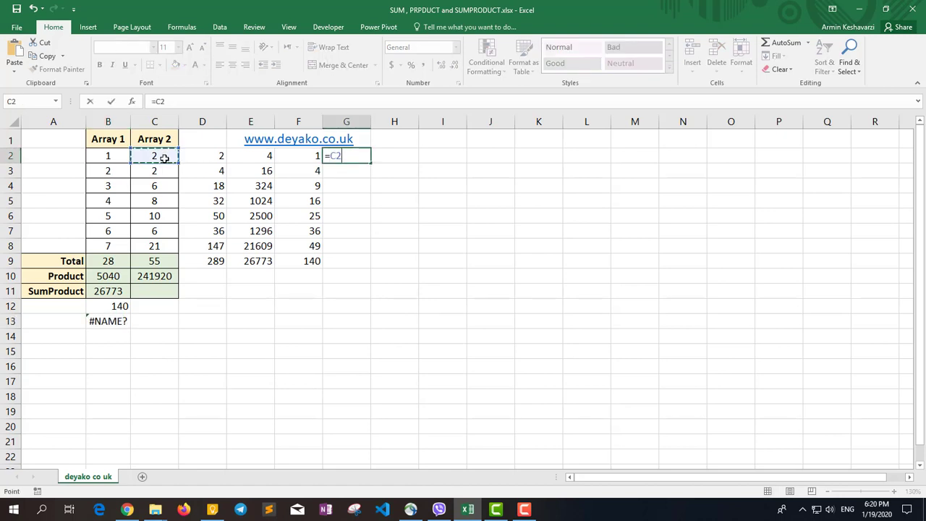
text(^2)
key(Return)
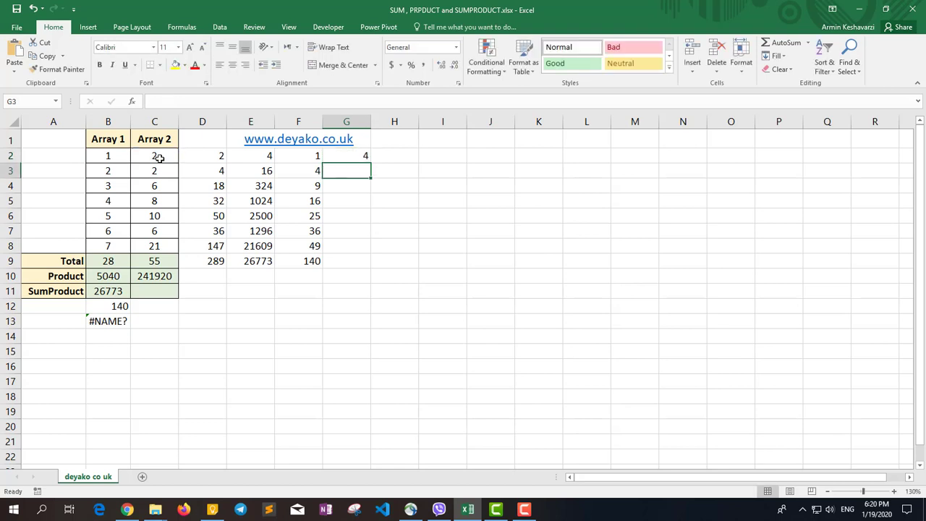
click(359, 156)
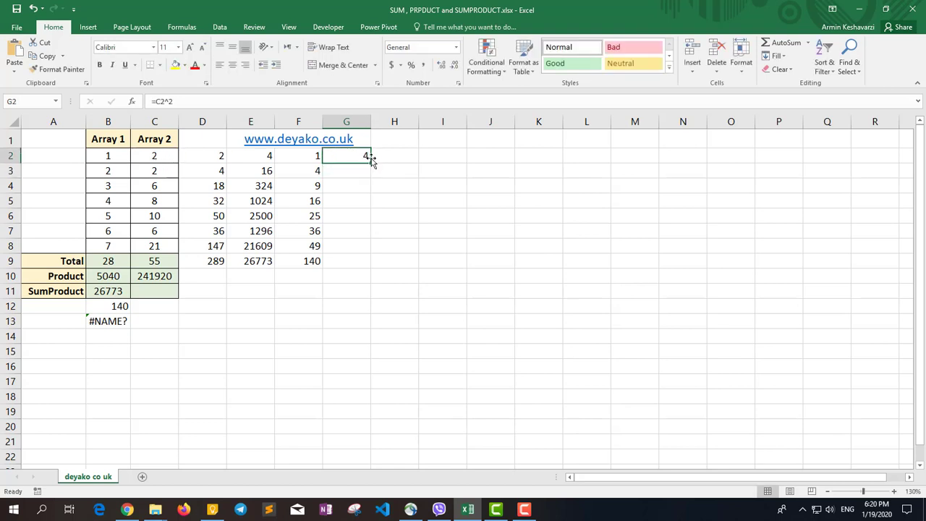
drag(371, 159, 364, 246)
Step: Enter =F2-G2 in cell H2 to subtract the Array 2 square from the Array 1 square
key(Right)
text(=)
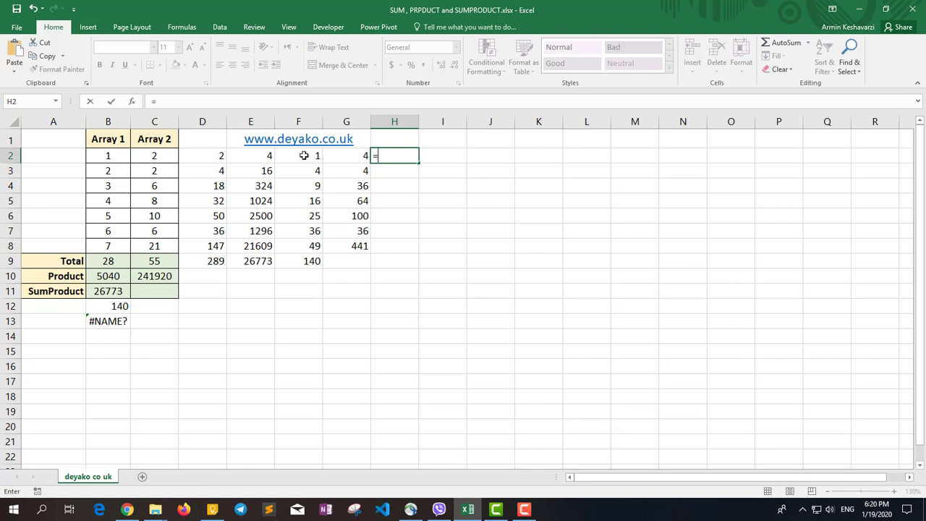
click(303, 155)
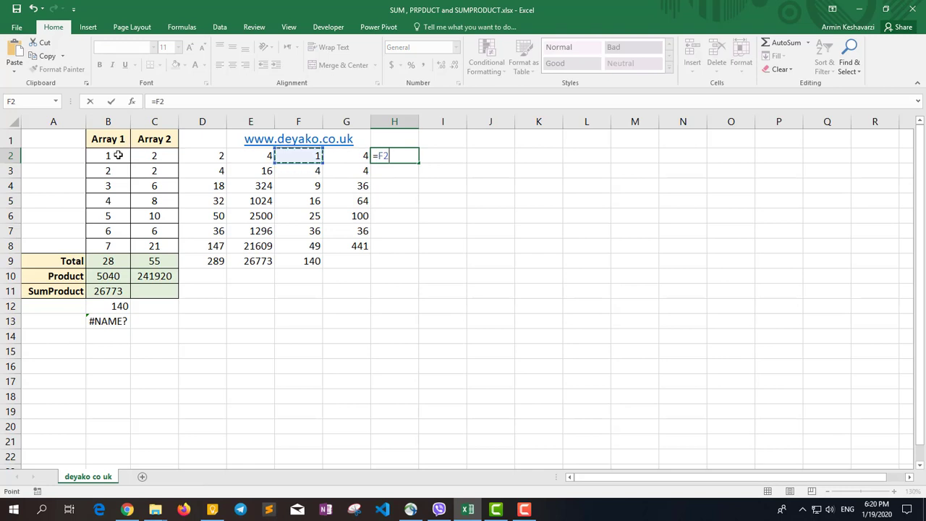
text(-)
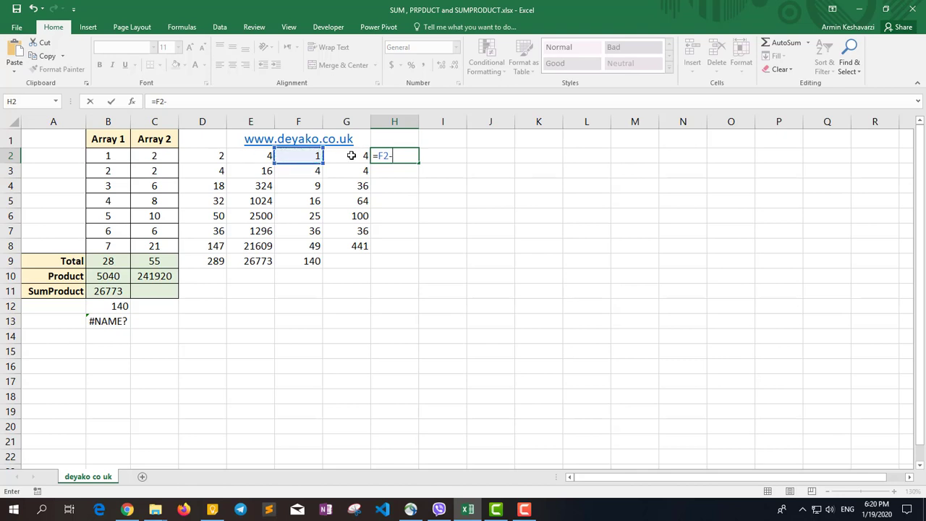
click(351, 155)
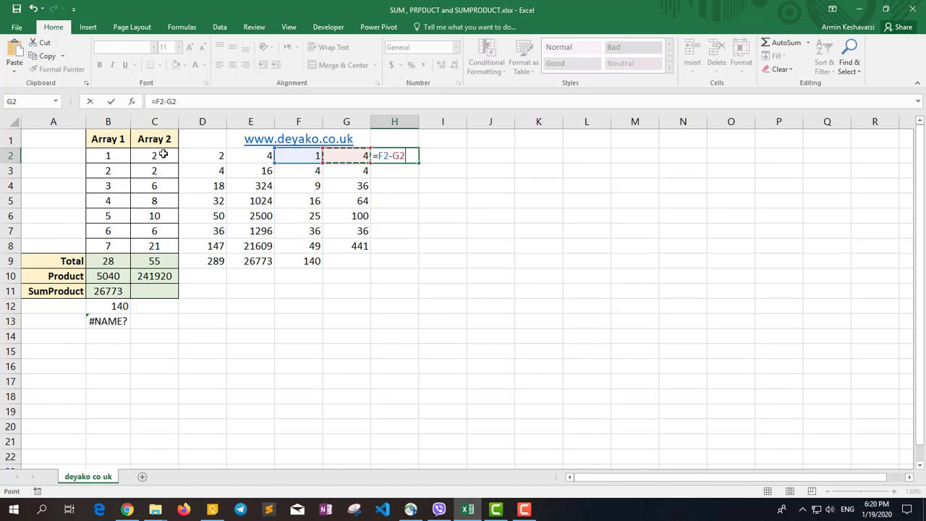
key(Return)
Step: Fill the H2 difference formula down to H8 and total the column in H9 with AutoSum
click(414, 160)
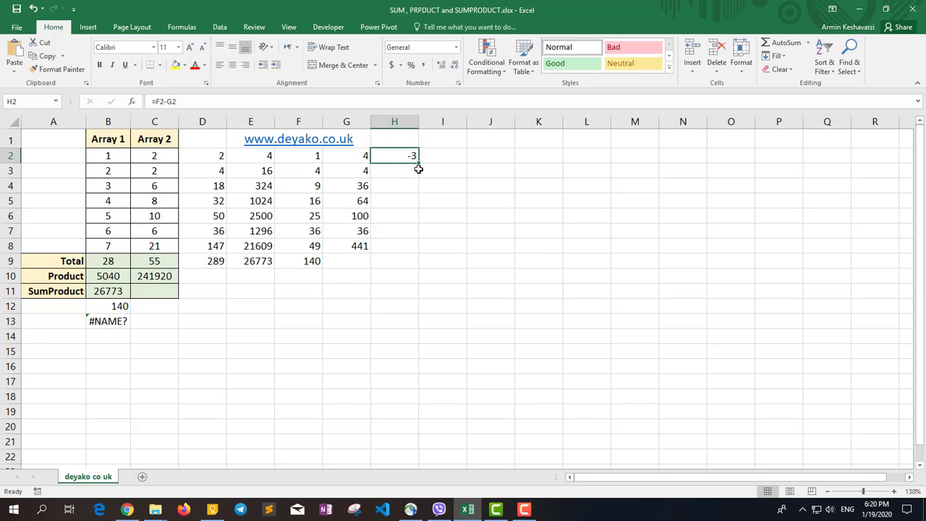
drag(418, 162, 406, 251)
click(398, 257)
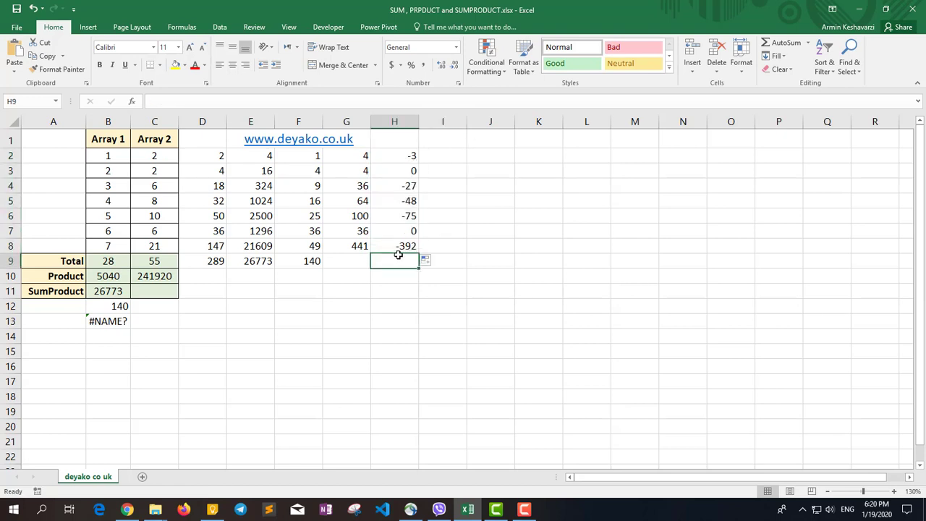
key(alt+=)
key(Return)
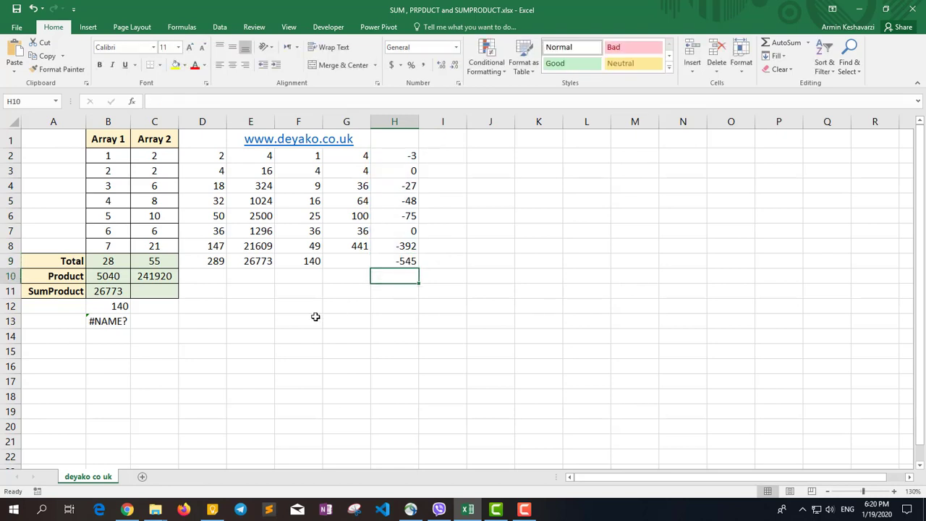
Step: Enter a SUMX2MY2 formula in B13 with B2:B8 and C2:C8 as its two arrays
click(113, 320)
text(=sum)
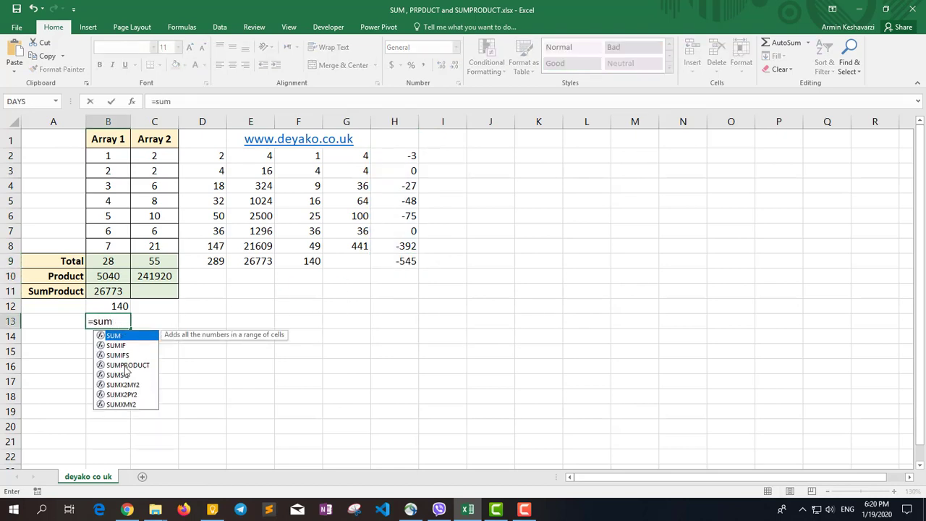
double_click(123, 384)
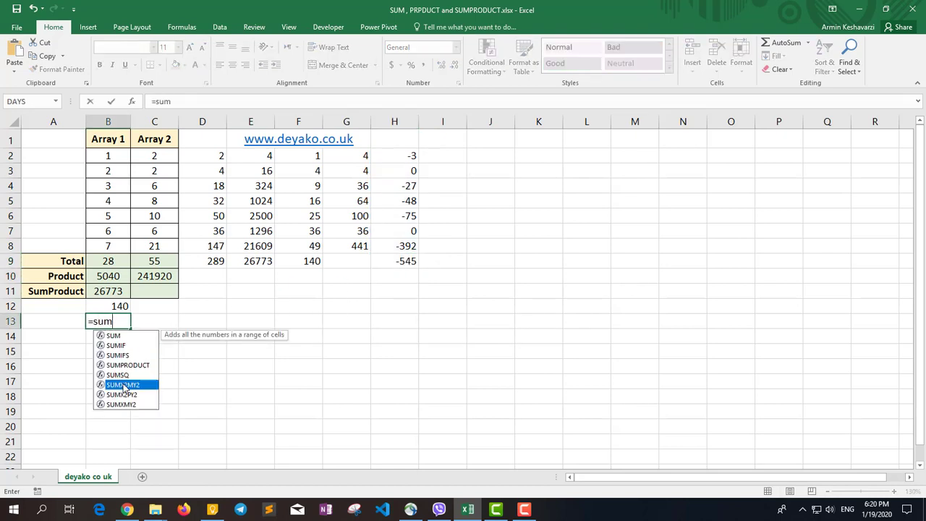
drag(122, 159, 108, 244)
text(,)
drag(161, 161, 155, 239)
key(Return)
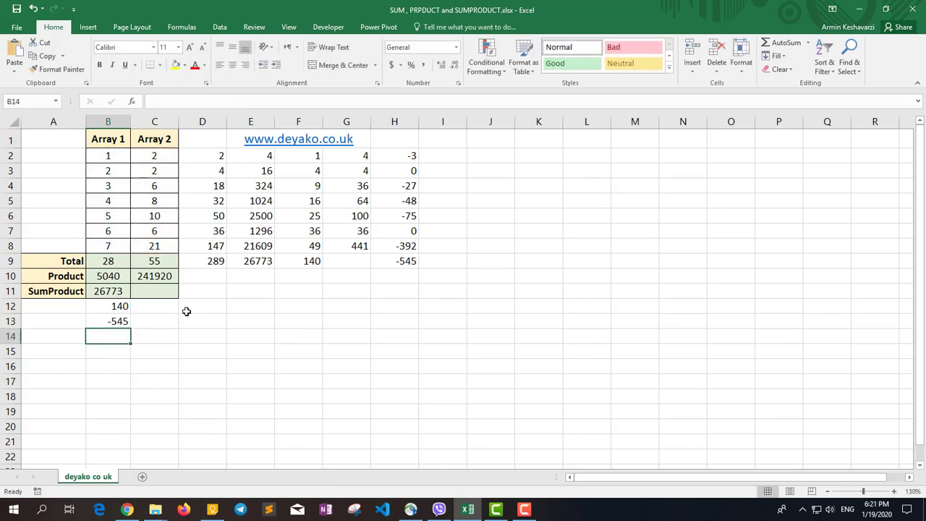
Step: Enter =F2+G2 in cell I2 to add the squares of the first Array 1 and Array 2 values
text(=sum)
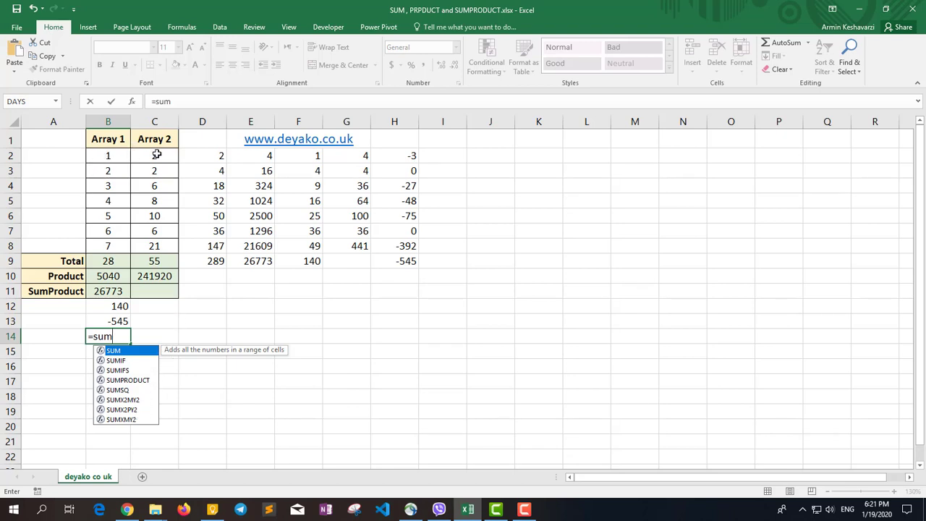
click(436, 156)
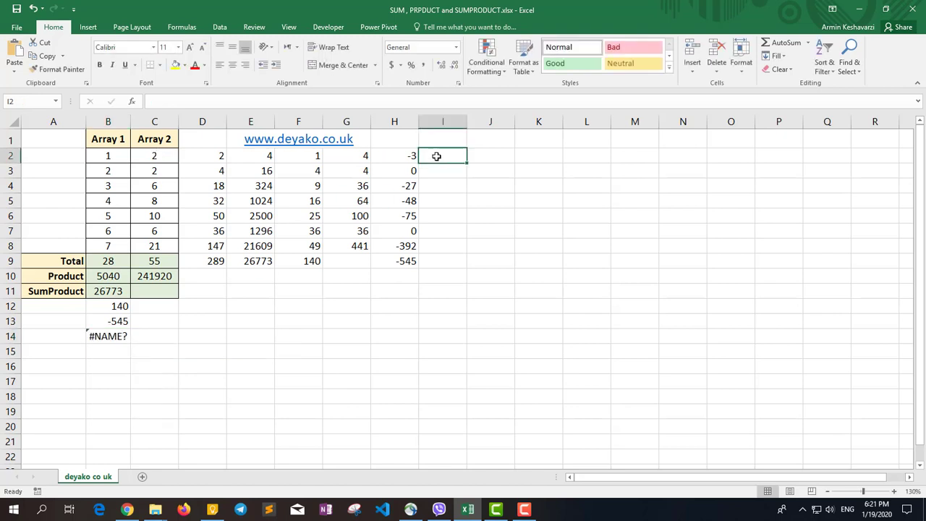
text(=)
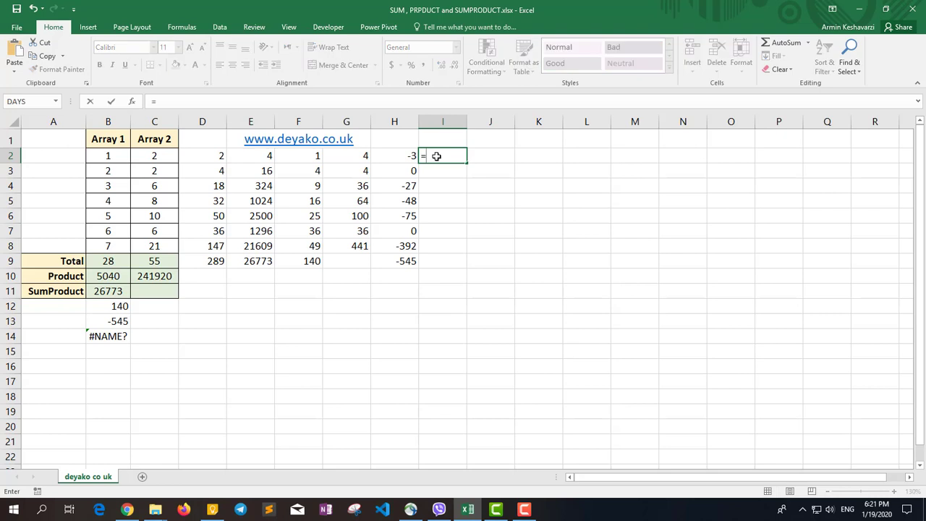
click(302, 158)
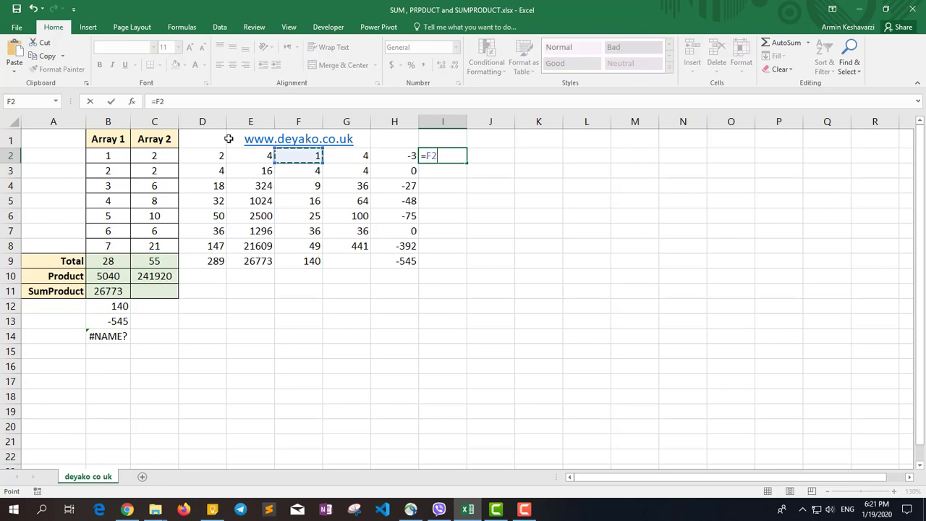
text(+)
click(352, 154)
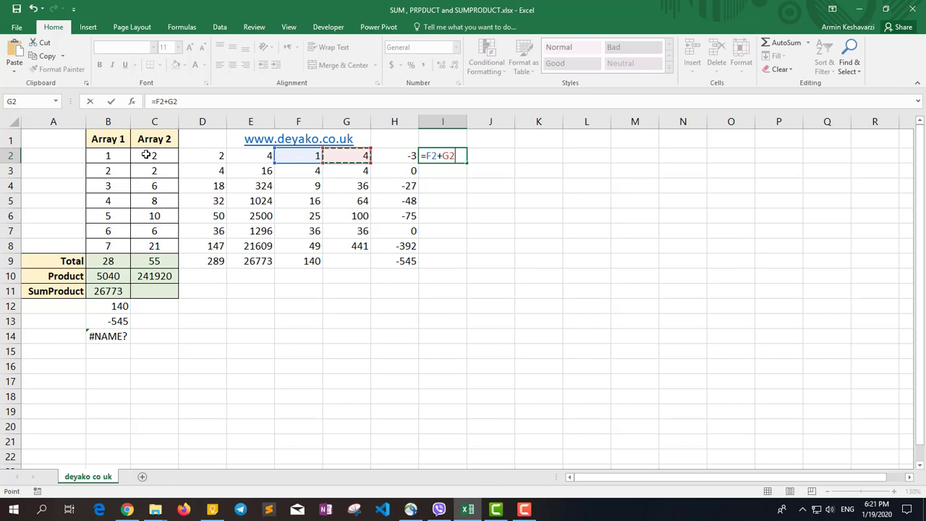
key(Return)
Step: Fill the I2 addition formula down to I8 and total the column in I9 with AutoSum
click(450, 159)
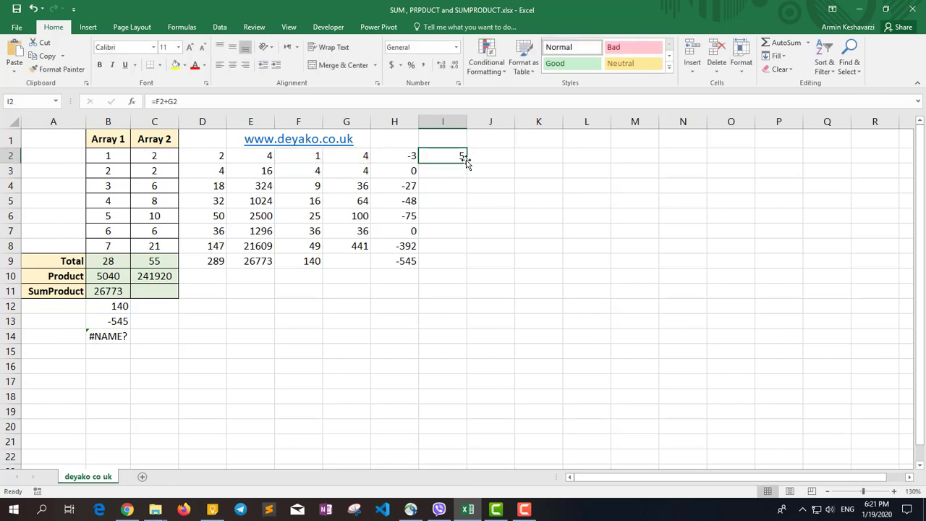
drag(467, 163, 467, 251)
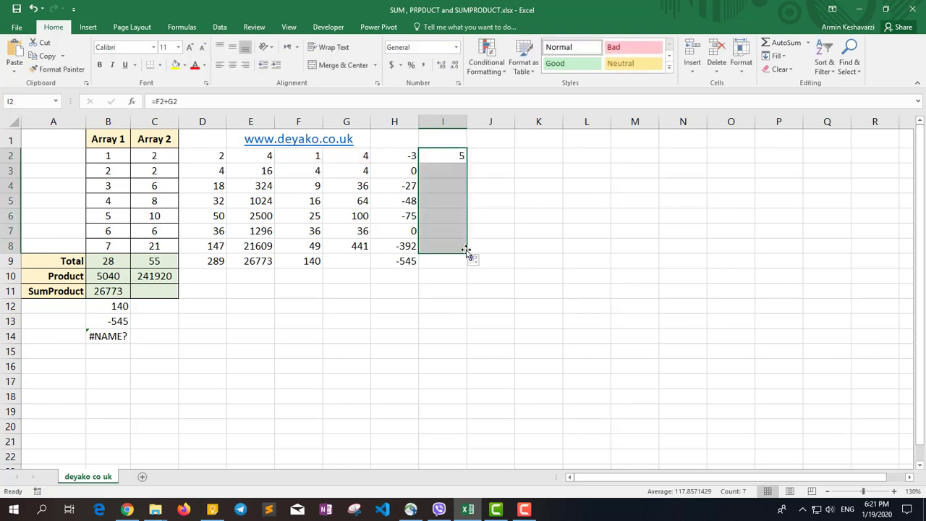
click(451, 263)
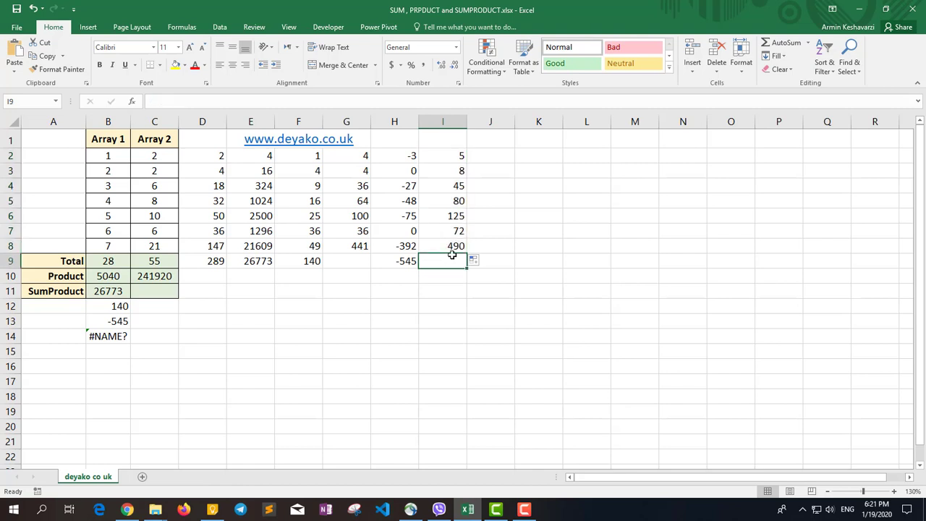
key(alt+equal)
key(Return)
Step: Enter =SUMX2PY2(B2:B8,C2:C8) in cell B14
click(97, 336)
text(=sum)
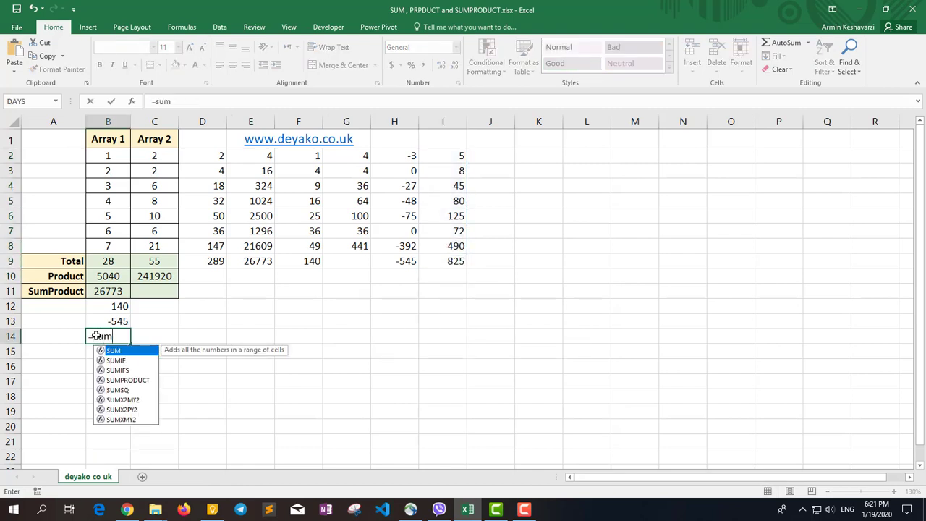
double_click(118, 410)
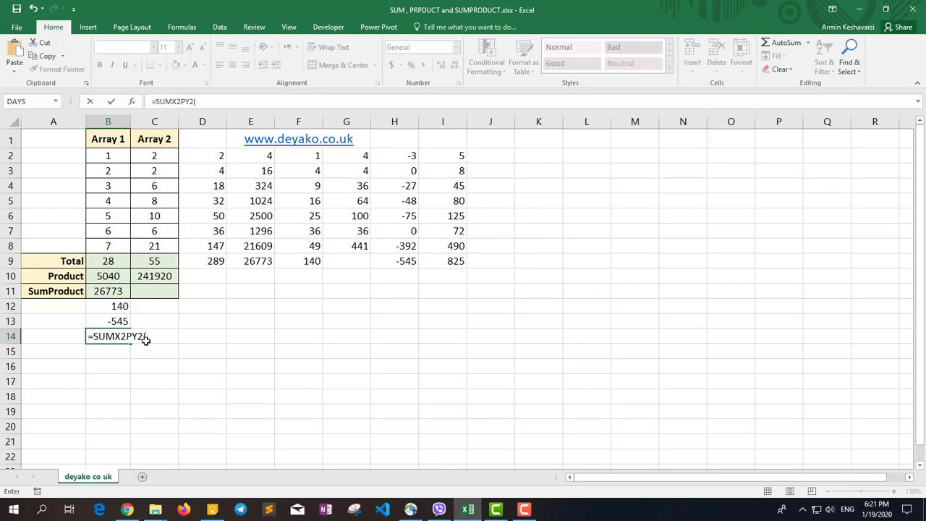
drag(108, 154, 108, 245)
text(,)
drag(169, 157, 168, 243)
text())
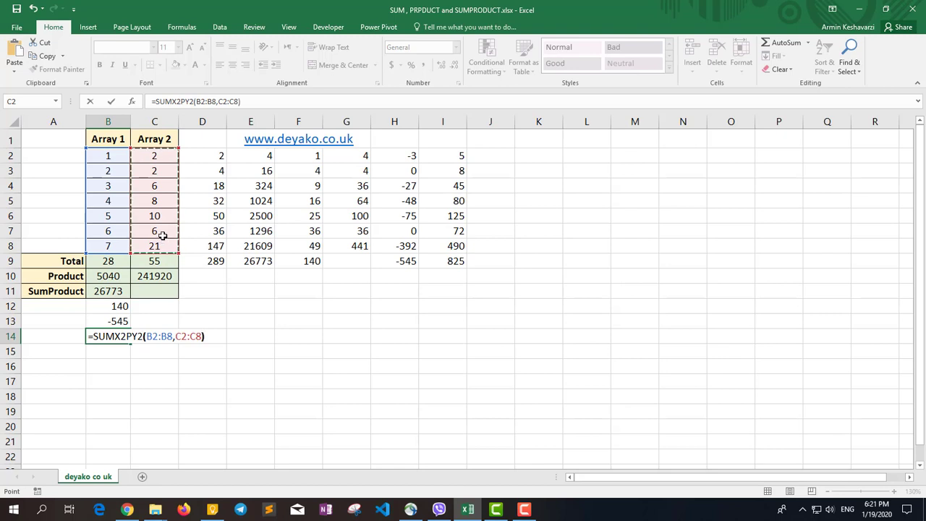
key(Return)
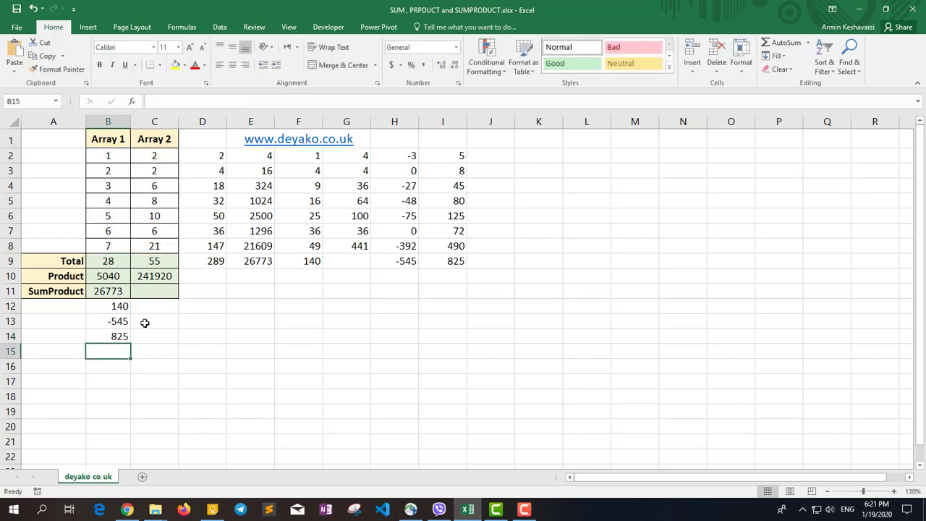
click(104, 333)
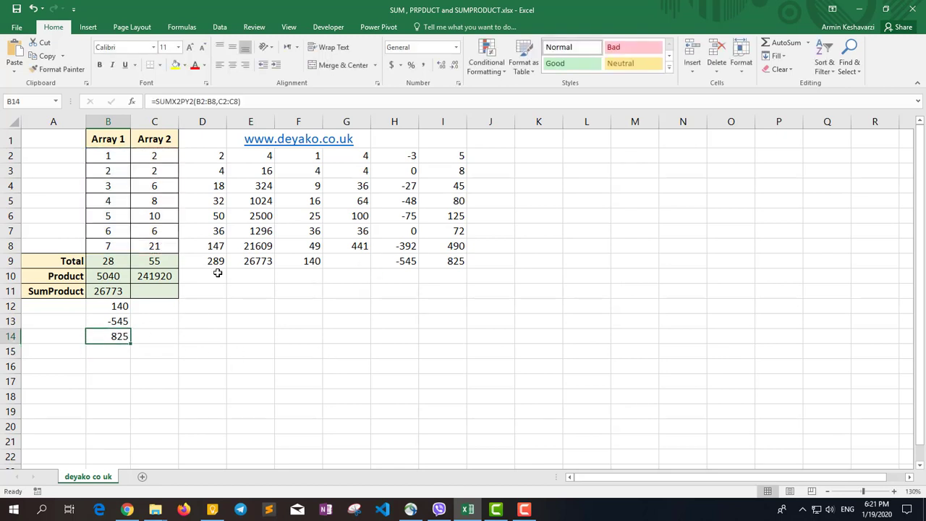
click(119, 349)
text(=sum)
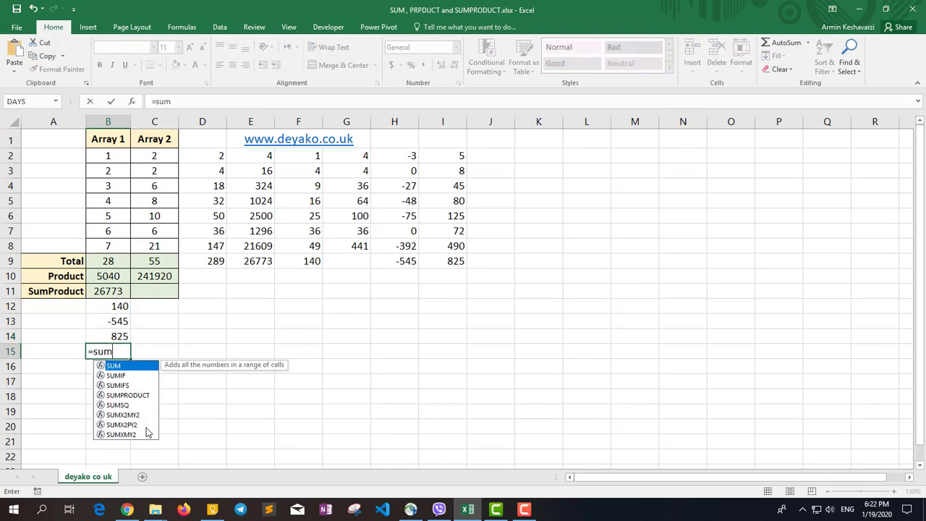
double_click(122, 434)
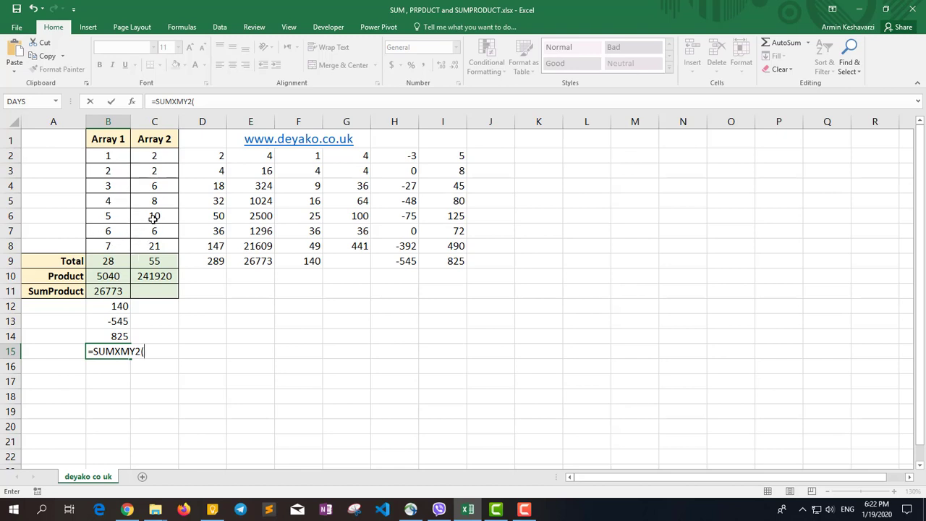
key(Escape)
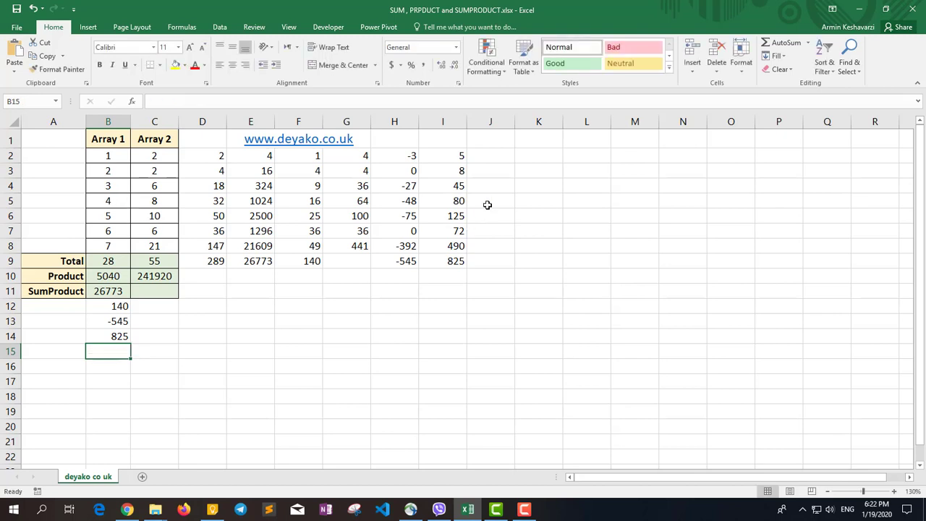
Step: Enter =(B2-C2)^2 in cell J2 to square the difference between the first Array 1 and Array 2 values
click(499, 153)
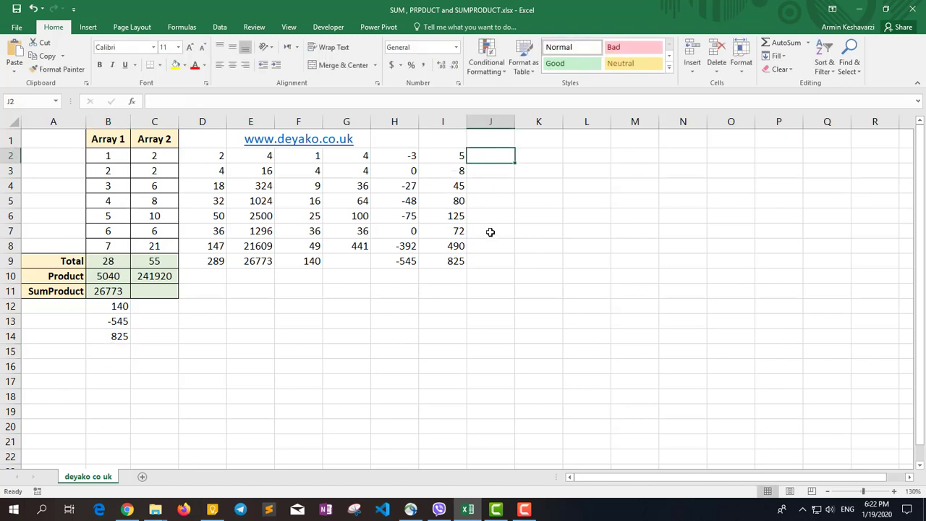
text(=)
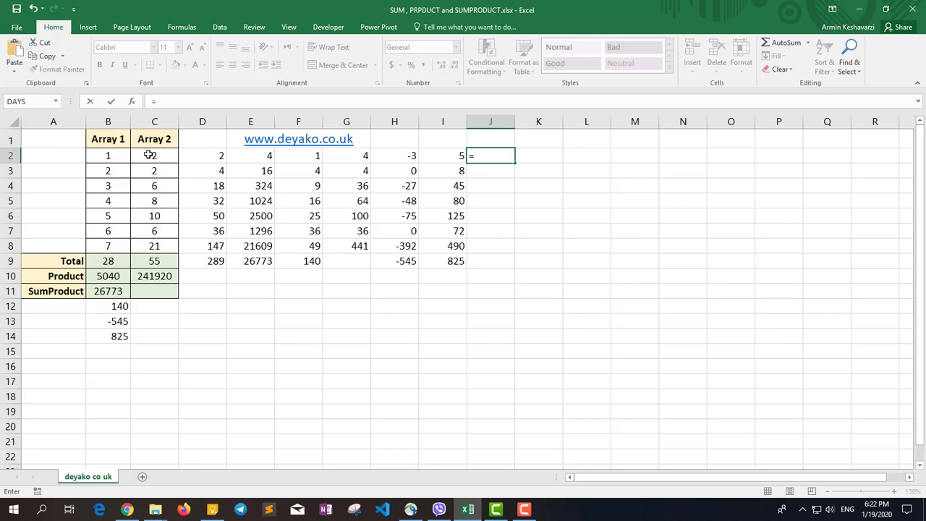
click(110, 156)
text(-)
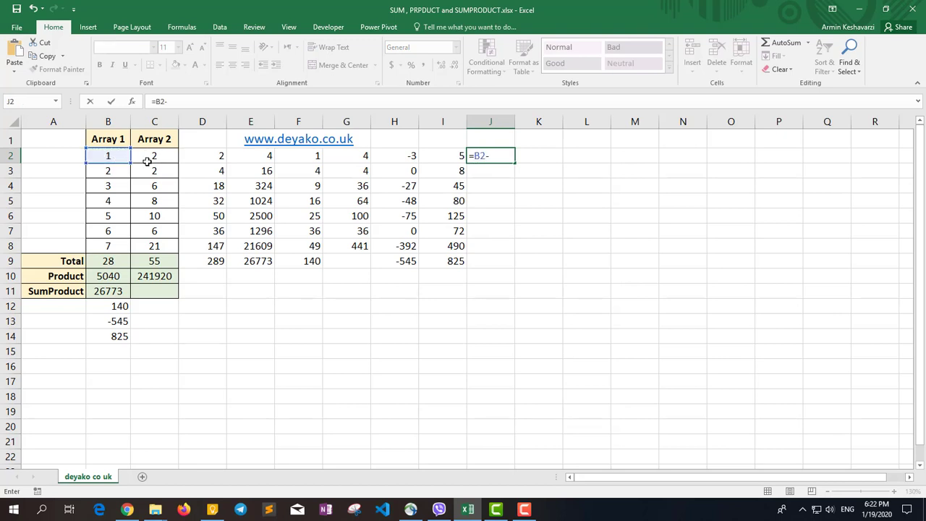
click(147, 161)
click(155, 101)
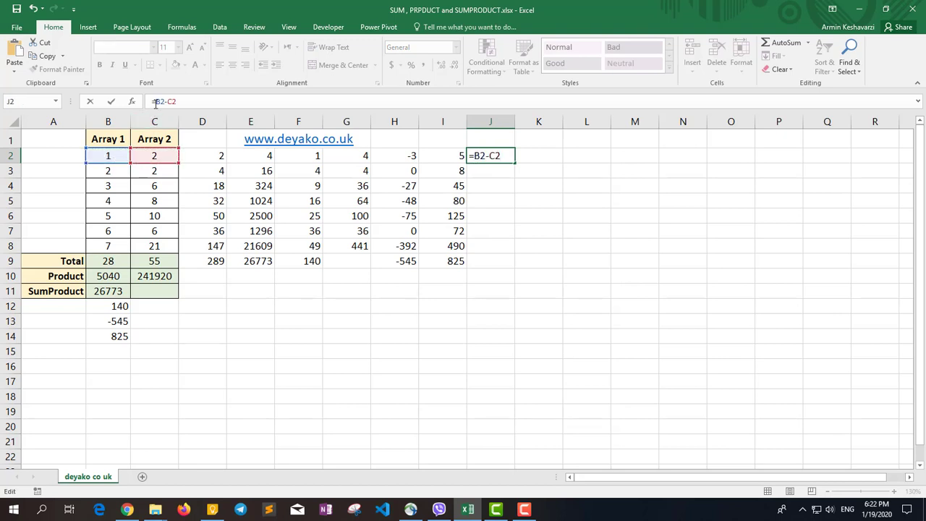
text(()
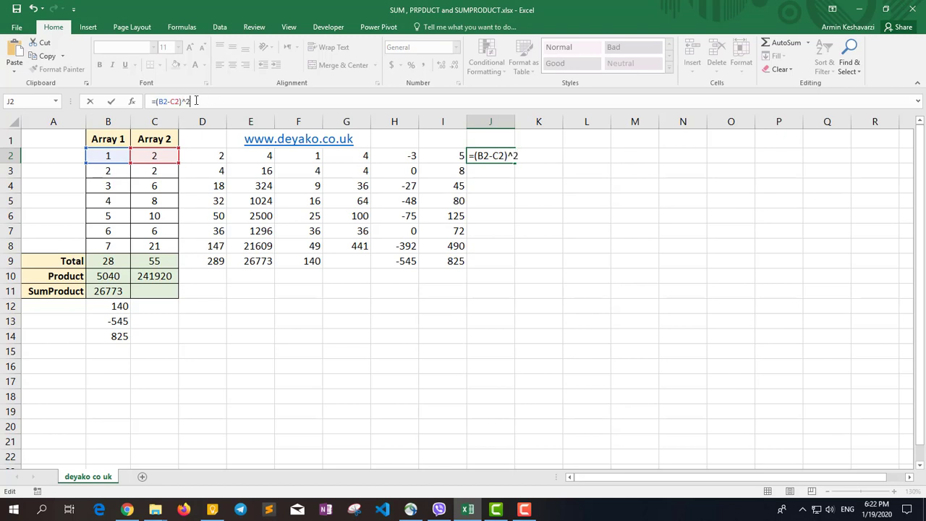
key(Return)
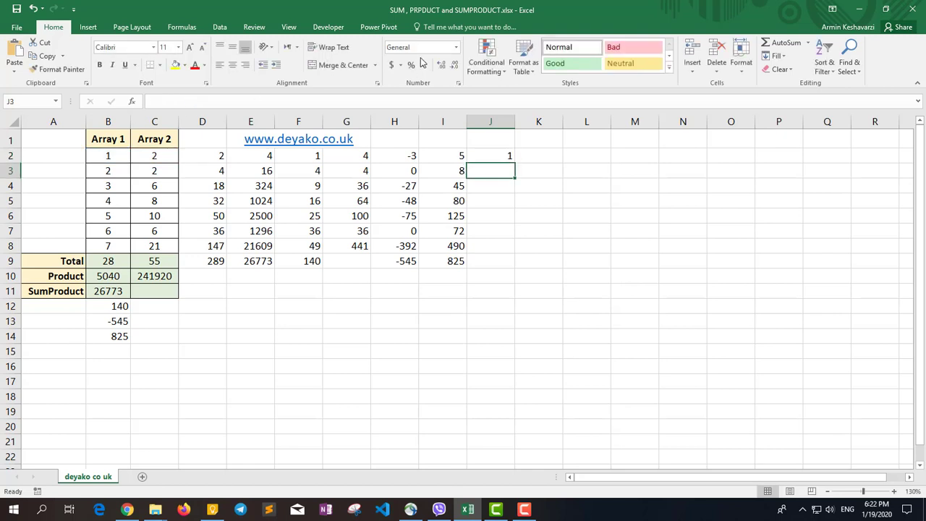
Step: Fill the J2 squared-difference formula down to J8 and total the column in J9 with AutoSum
click(483, 153)
drag(516, 163, 484, 250)
click(495, 260)
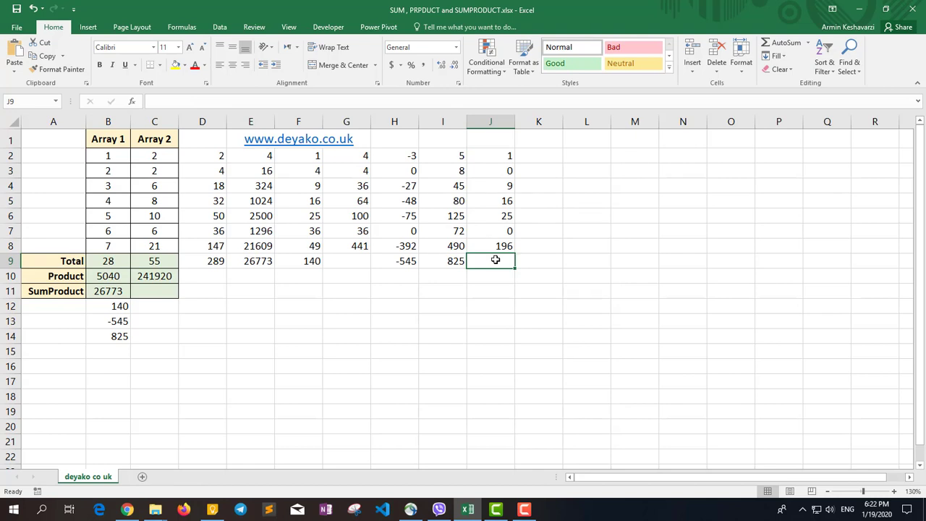
key(alt+equal)
key(Return)
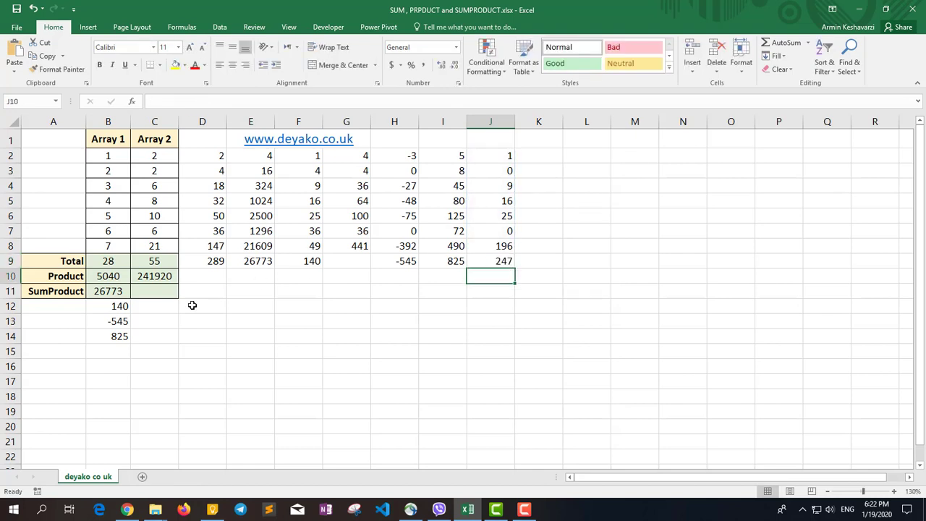
Step: Enter =SUMXMY2(B2:B8,C2:C8) in cell B15 and review the formula
click(117, 348)
text(=sum)
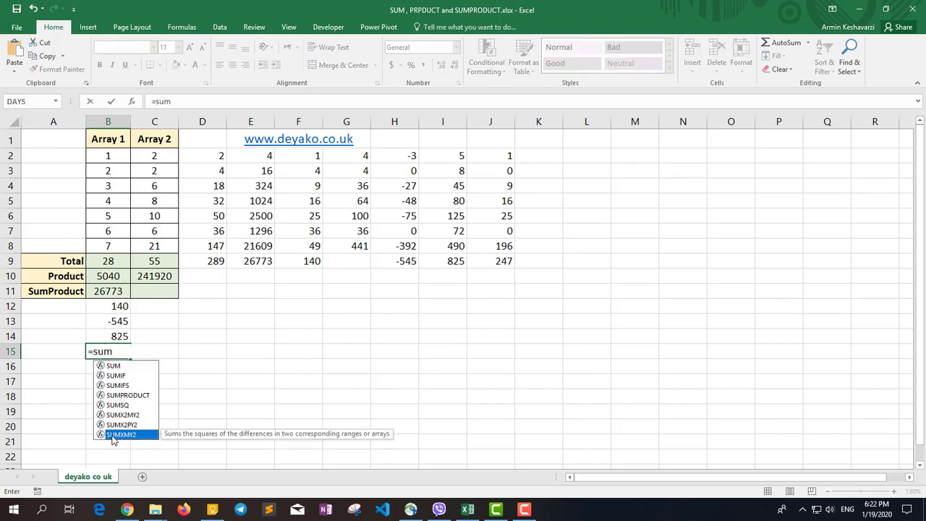
double_click(113, 434)
drag(116, 155, 116, 241)
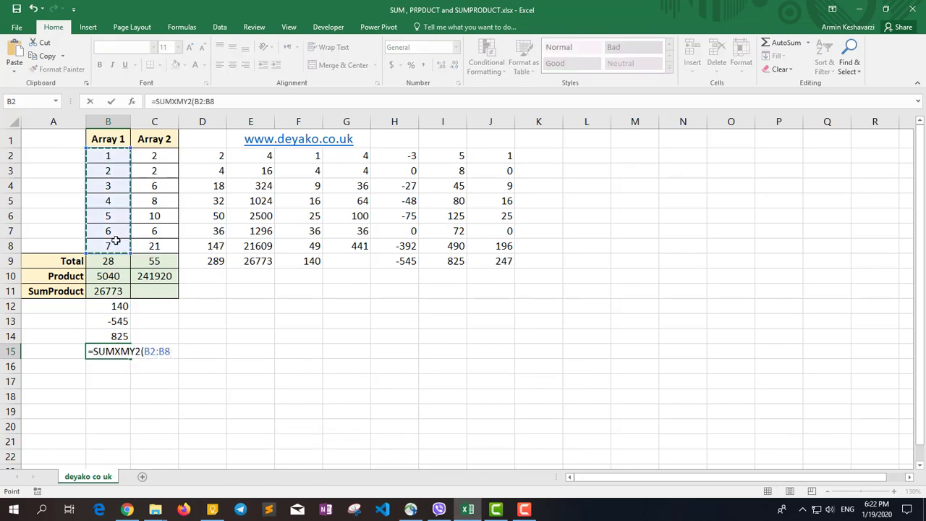
text(,)
drag(156, 155, 160, 241)
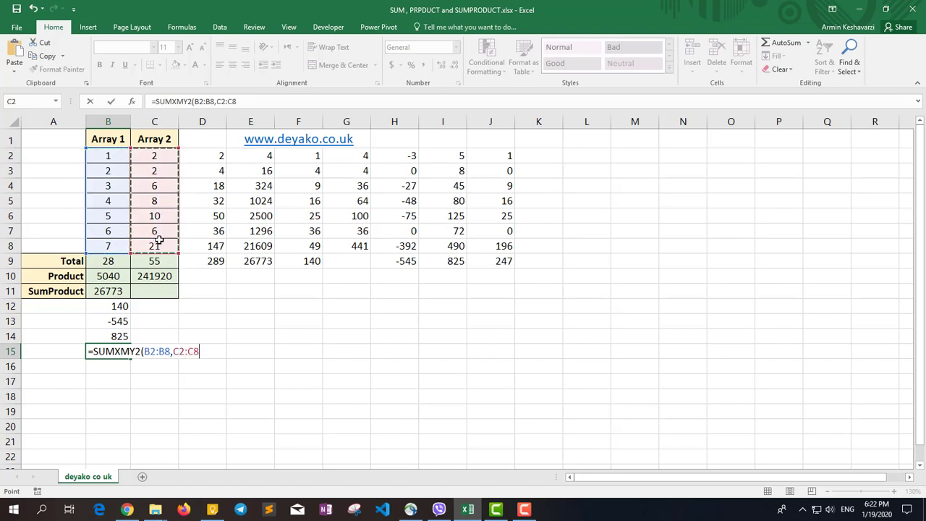
key(Return)
click(113, 351)
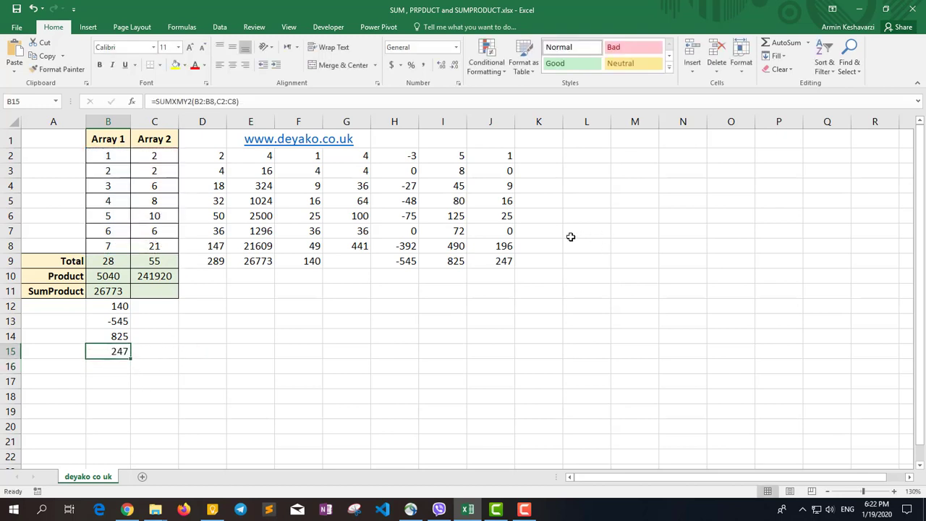
click(155, 104)
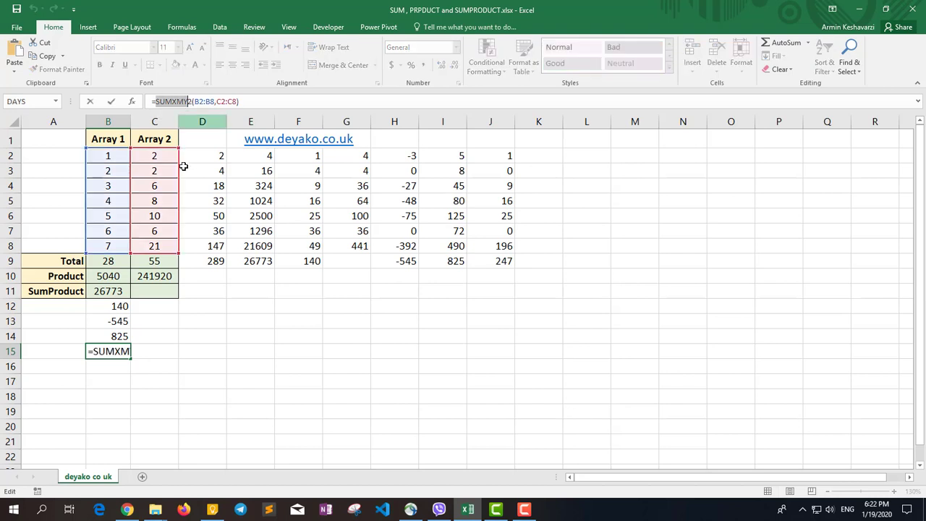
key(Escape)
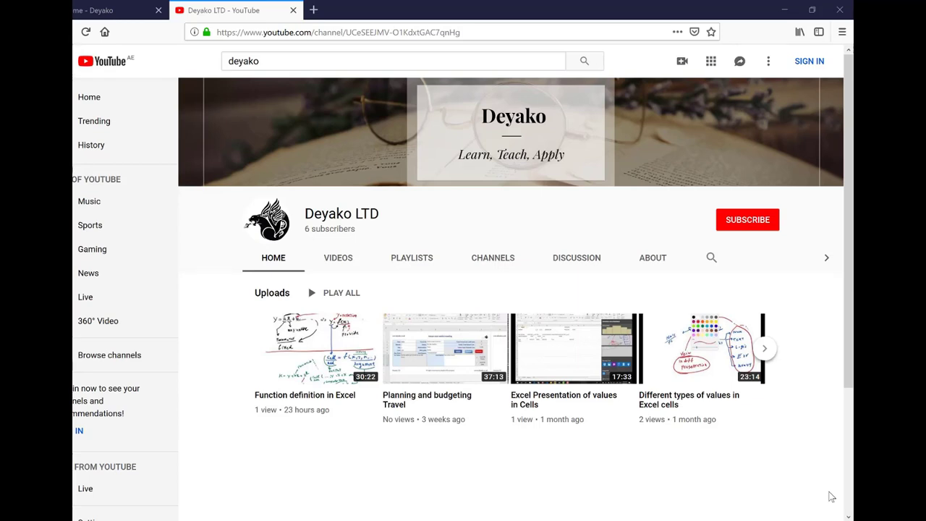
Step: Switch the browser from the Deyako YouTube channel to the deyako.co.uk home page
key(ctrl+shift+Tab)
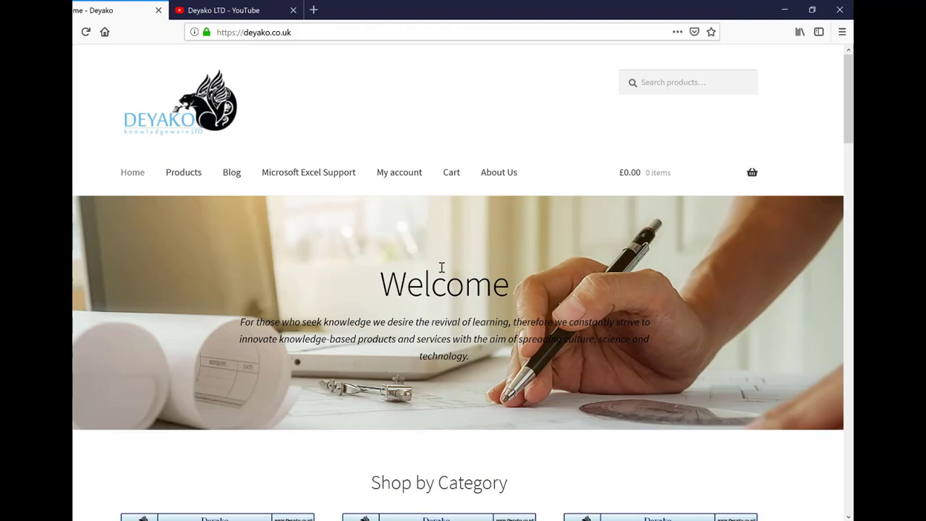